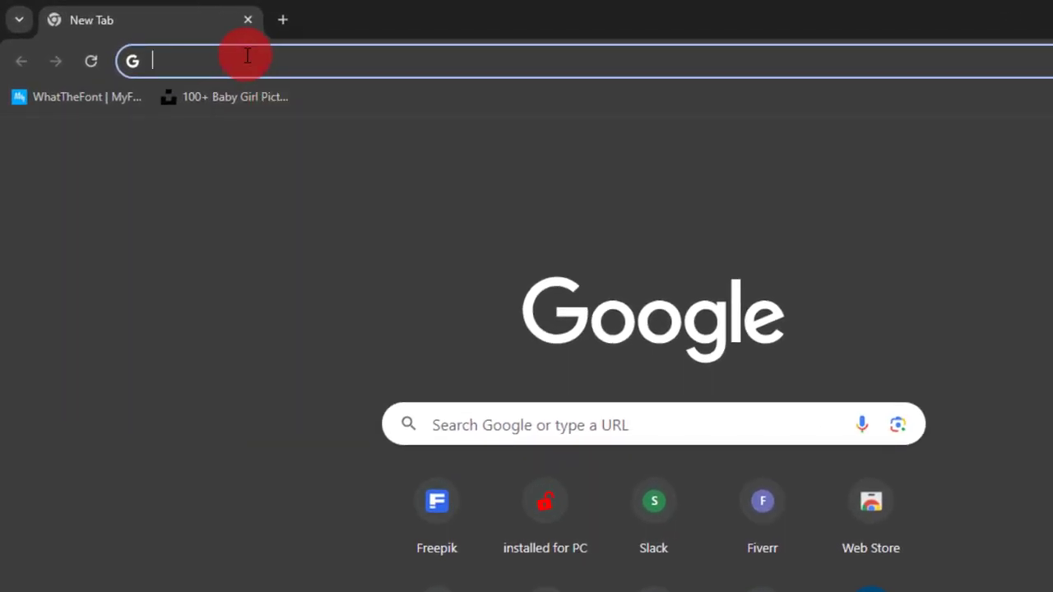
- Go to bing.com in Chrome, open Images, then Create, and focus the prompt box
left_click(246, 55)
type("Bi")
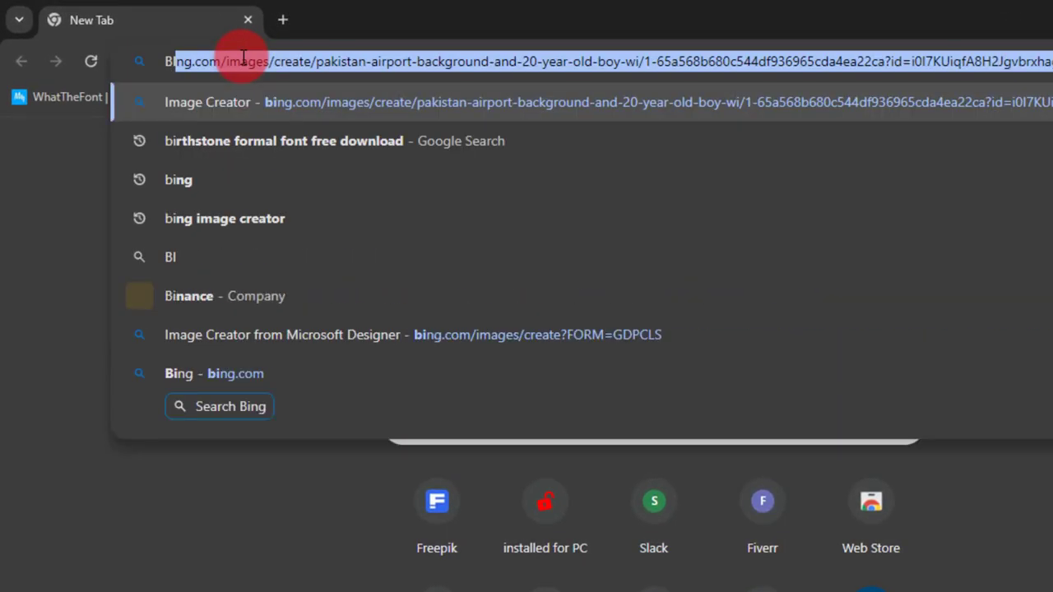
type("NG")
left_click(207, 143)
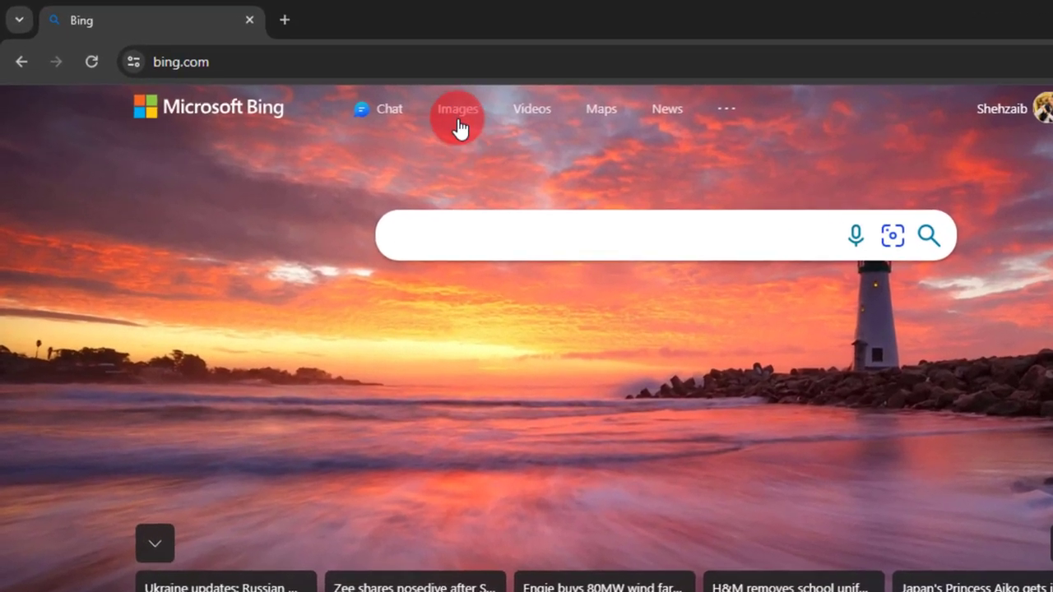
left_click(463, 120)
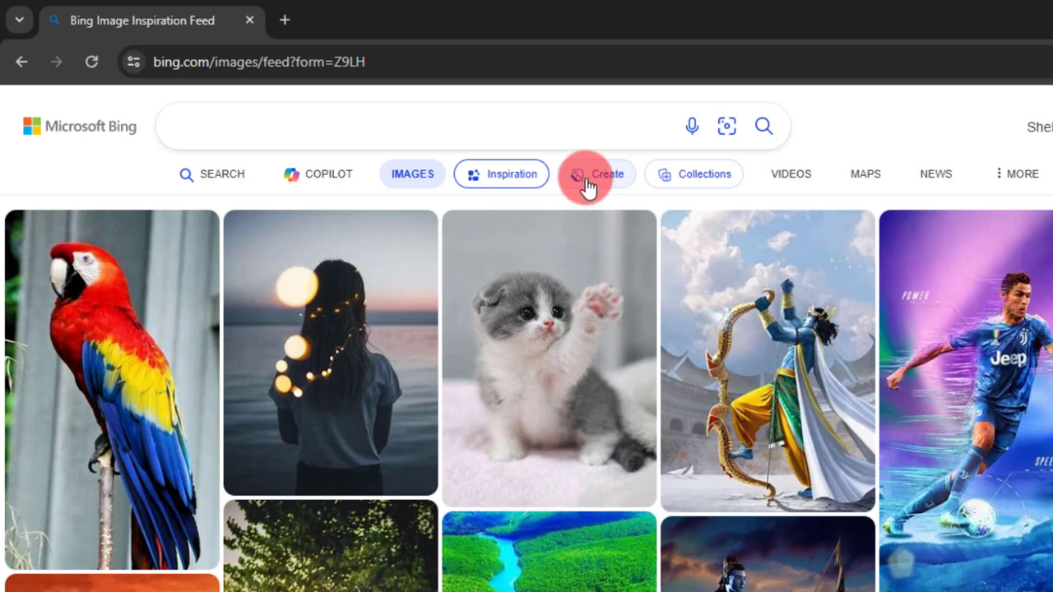
left_click(588, 184)
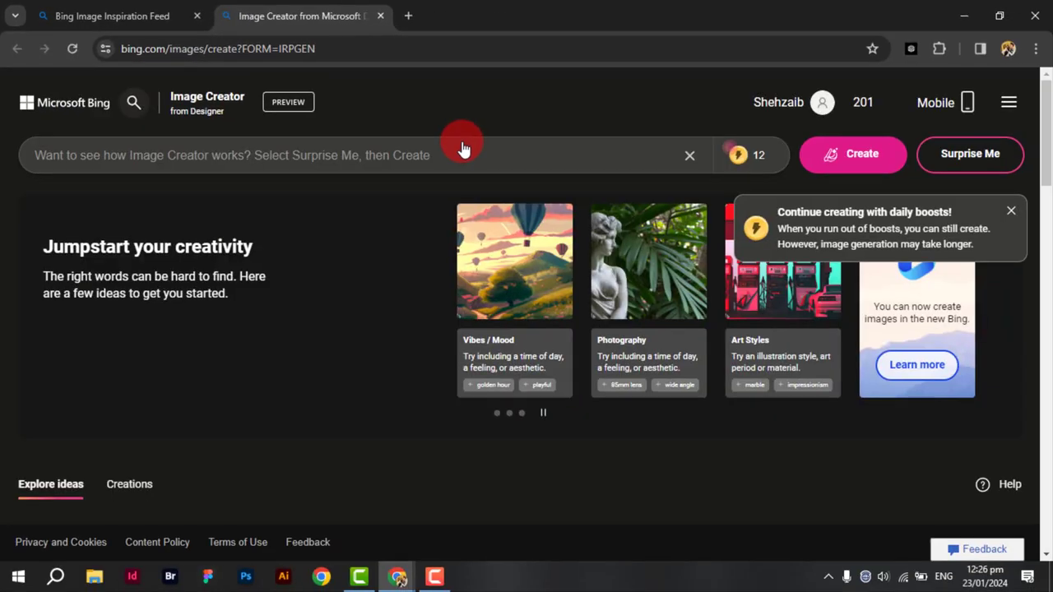
left_click(388, 155)
- Prompt a 3D realistic couple in blue dresses with wingback beside a black-and-red modified BMW bike, then generate
type("CR")
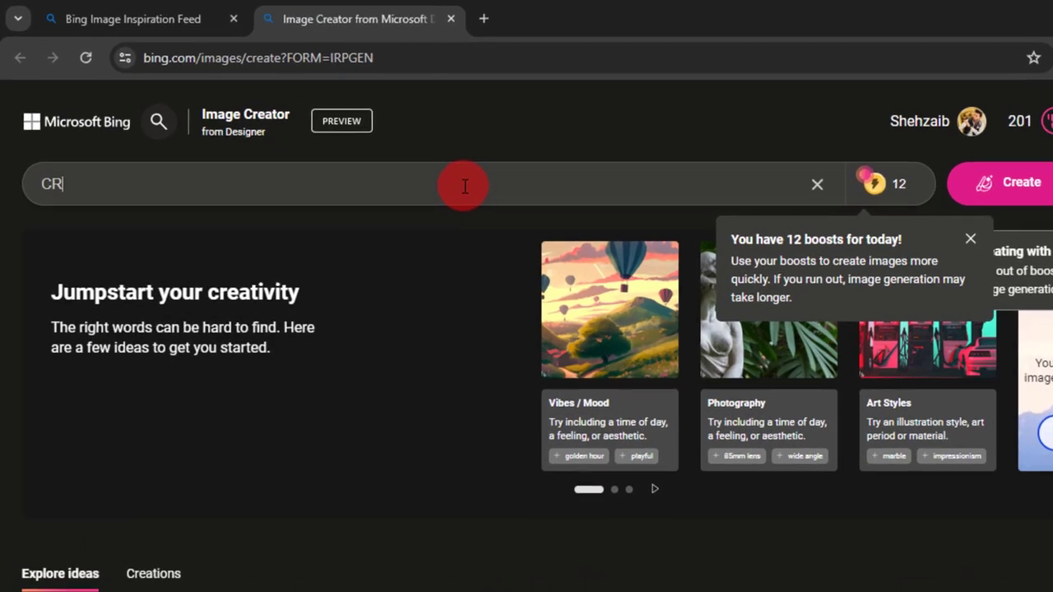
key("BackSpace")
type("reate a 3d re")
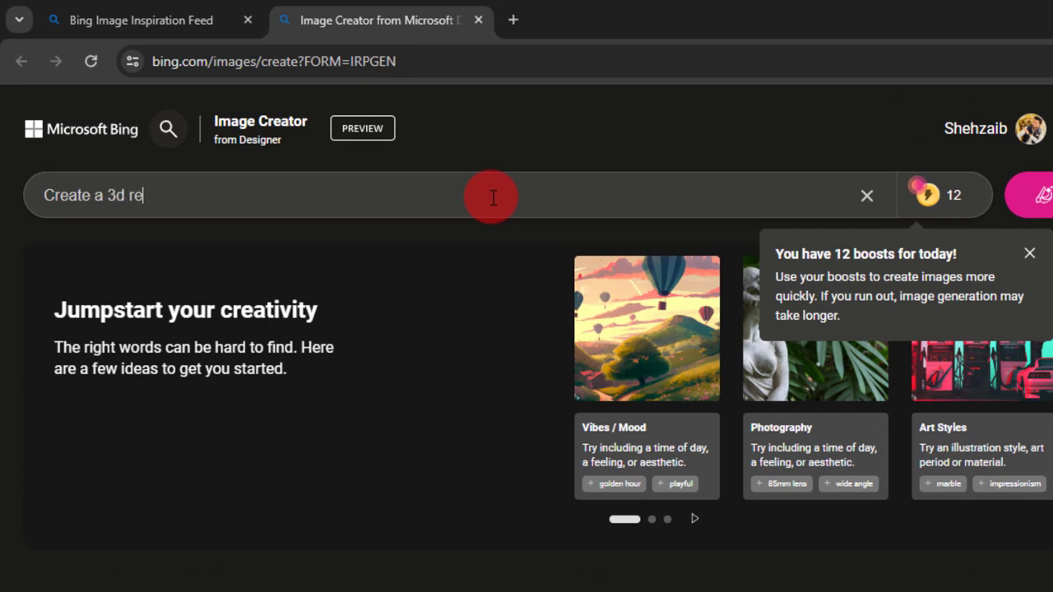
type("alistic image w")
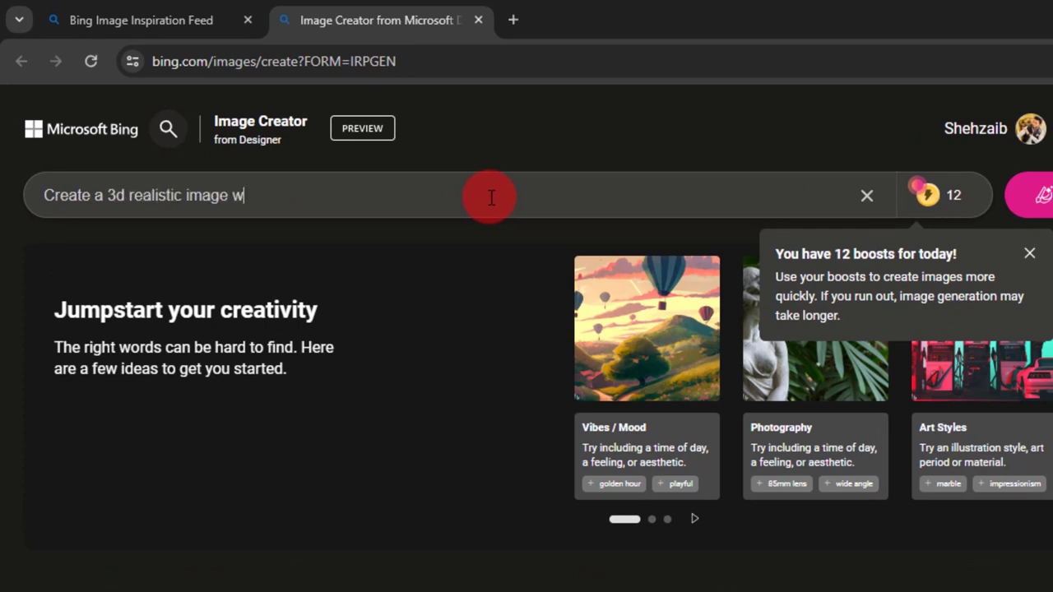
type("here a beaui")
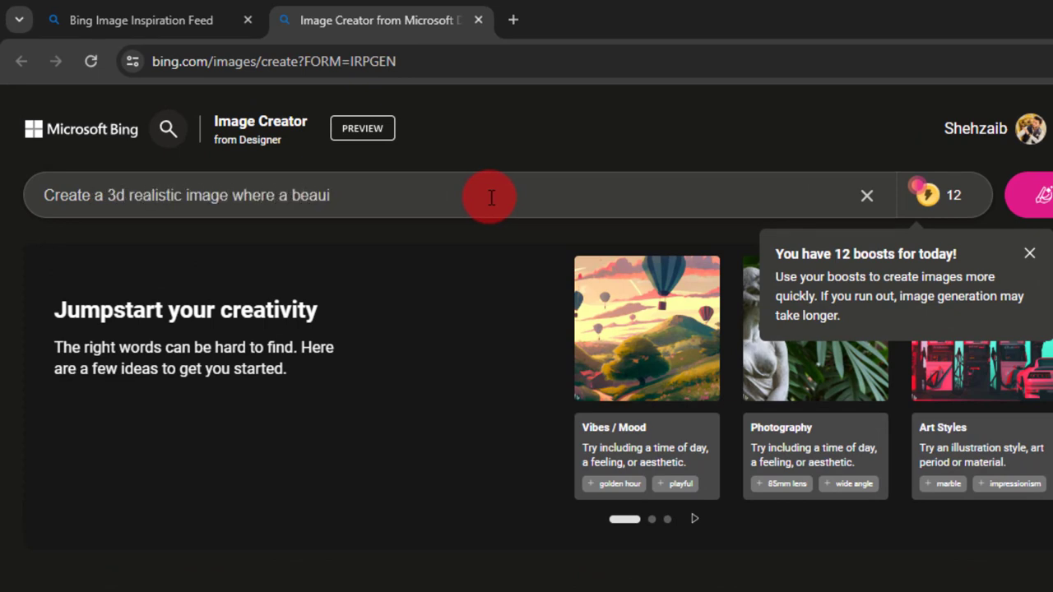
key("BackSpace")
type("tiful ")
type("couple")
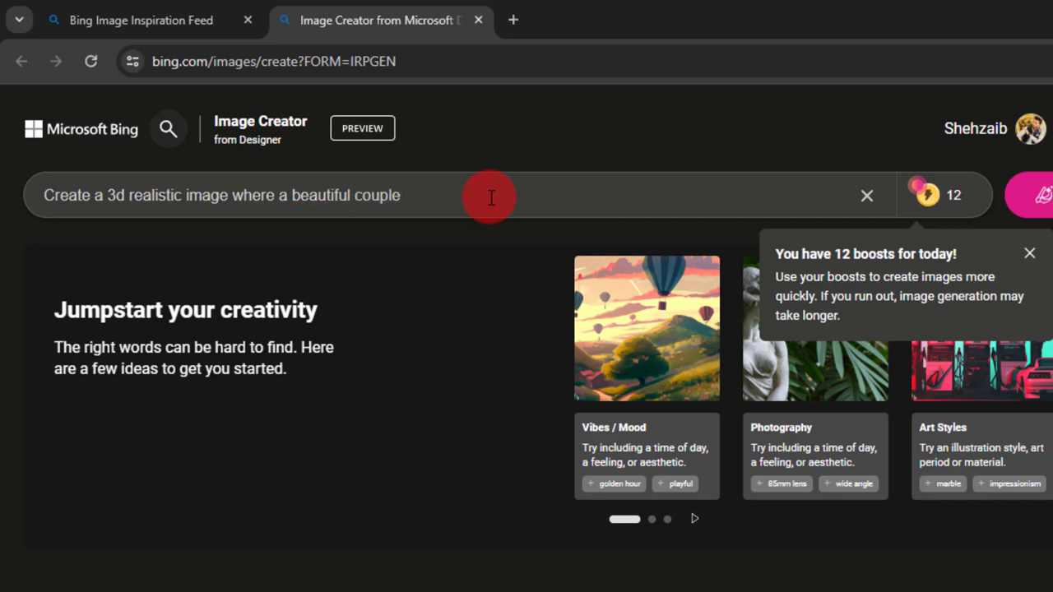
type(" whe")
key("BackSpace")
key("BackSpace")
type("earing")
type(" a")
type("asual")
type("y on a win")
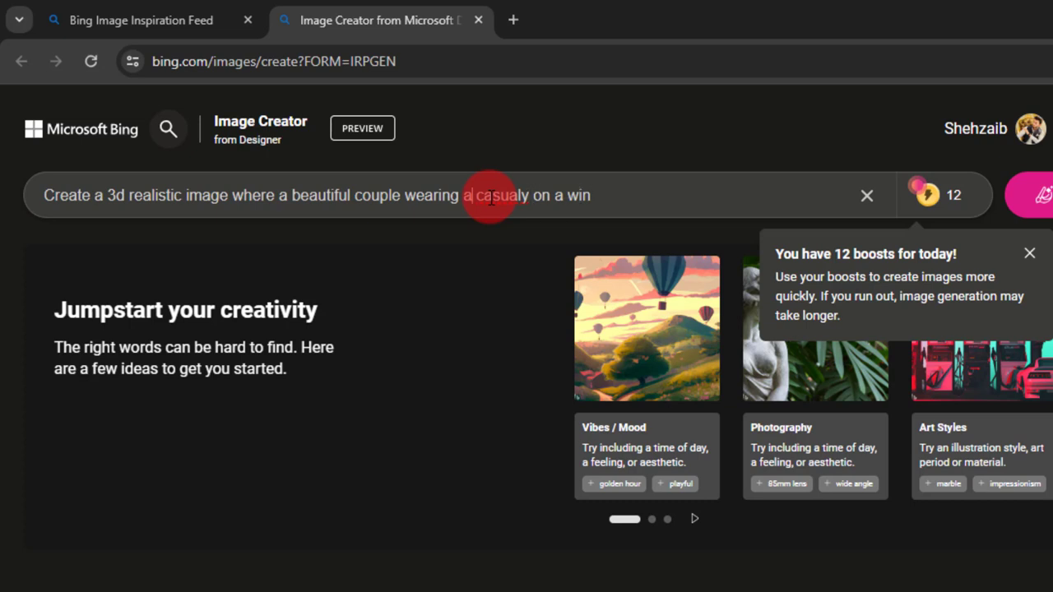
type(" blue")
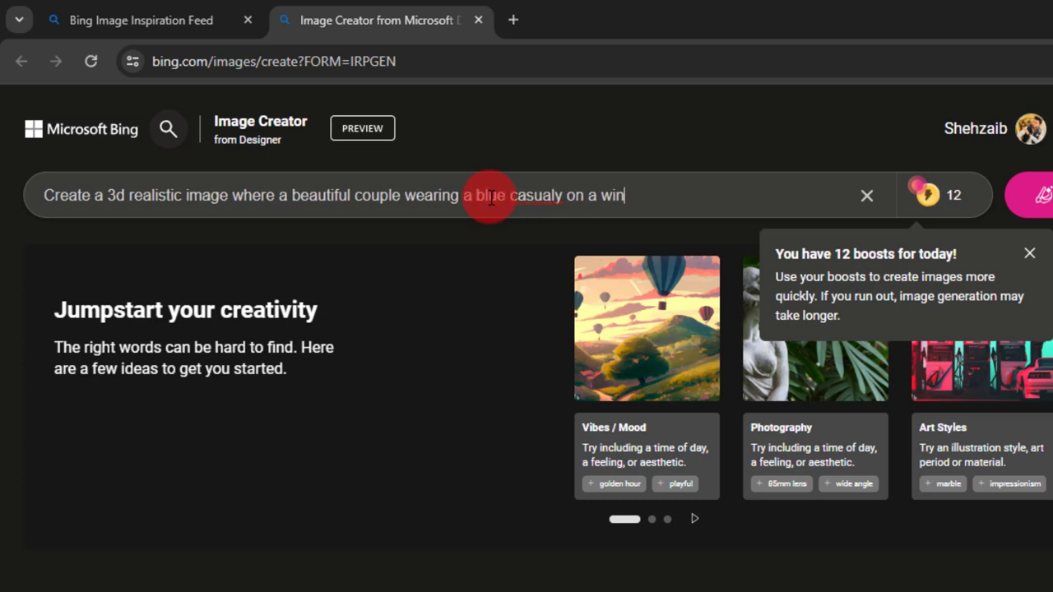
key("Left")
key("Left")
key("Left")
key("Left")
key("Left")
key("Left")
type("dress")
key("End")
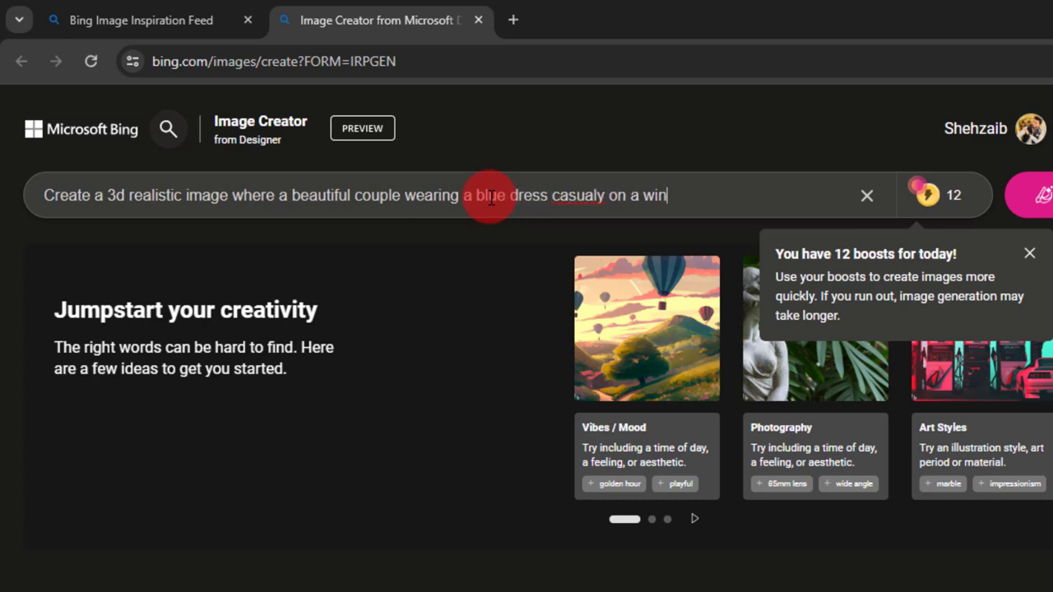
type("gback")
type(" and black and re")
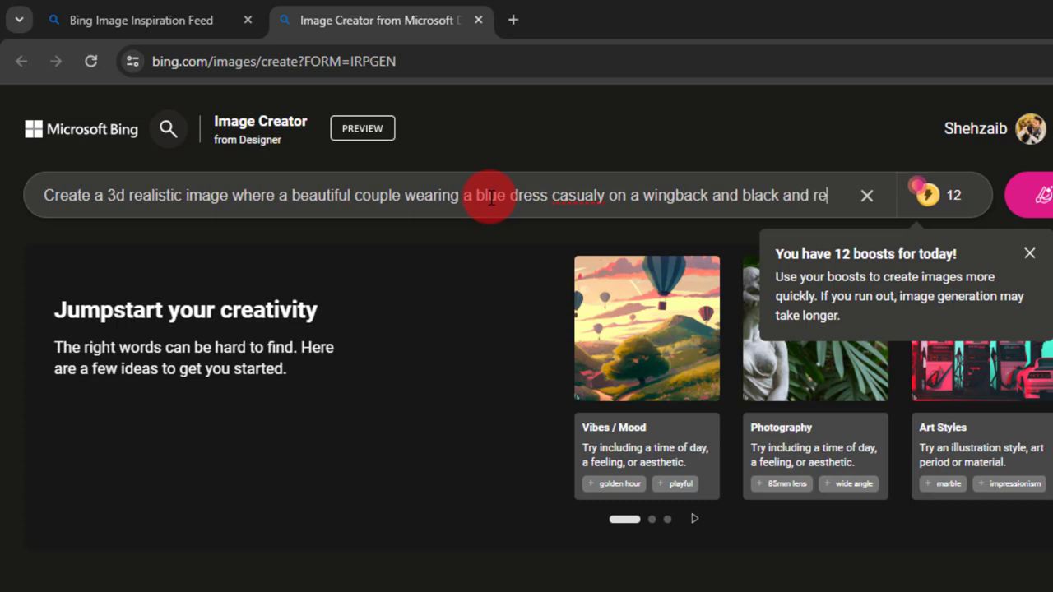
type("d ")
type("color mod")
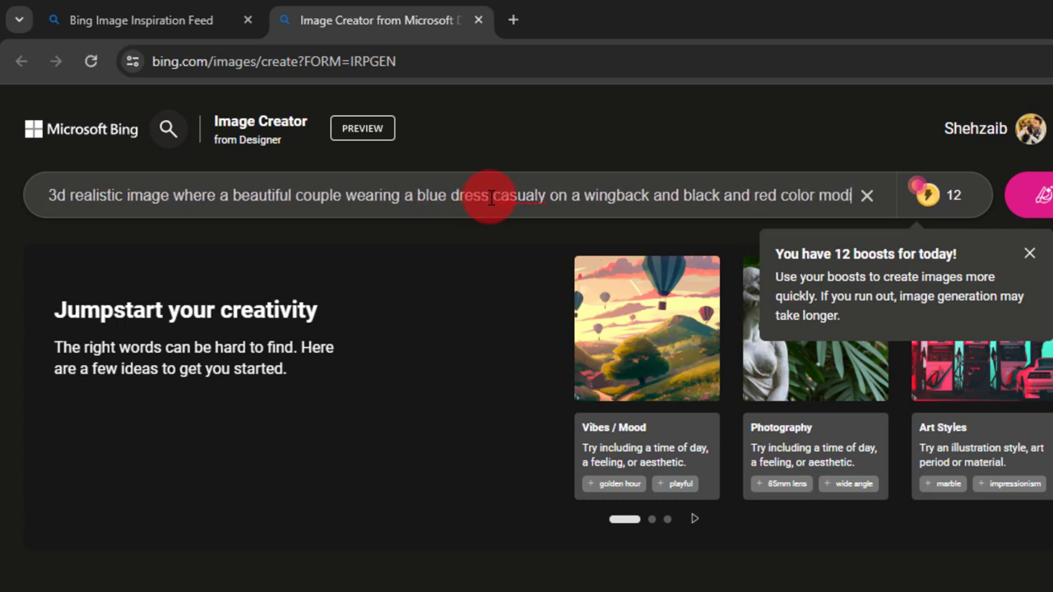
type("ify bike ")
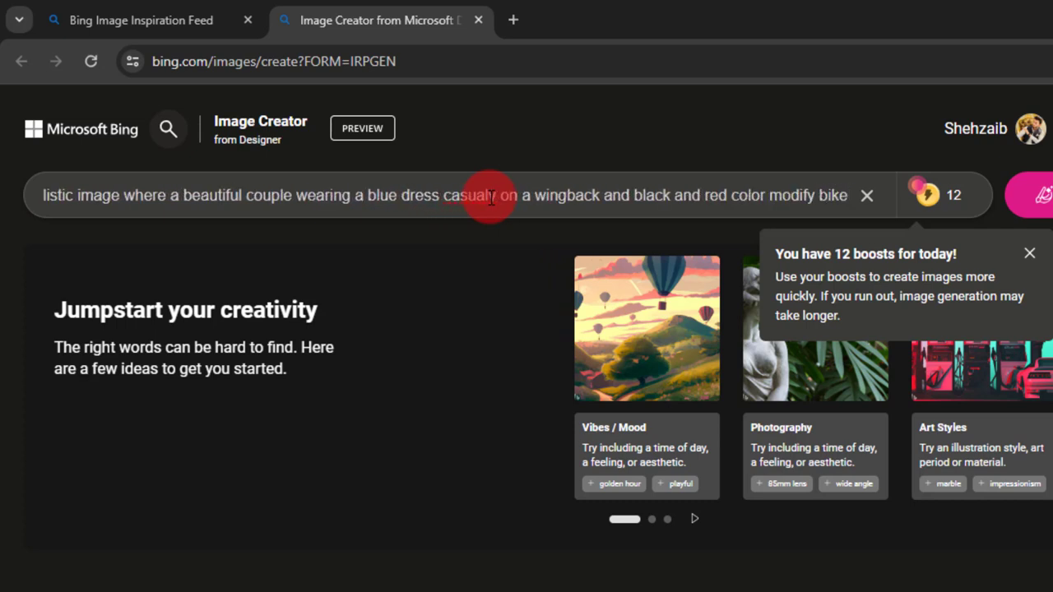
type("( BM")
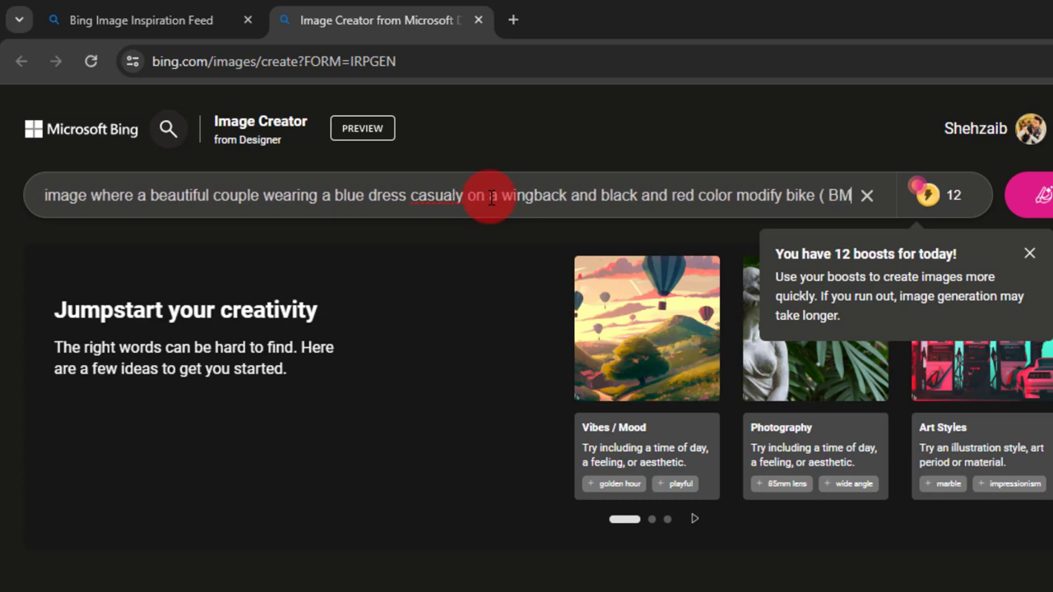
type("W )")
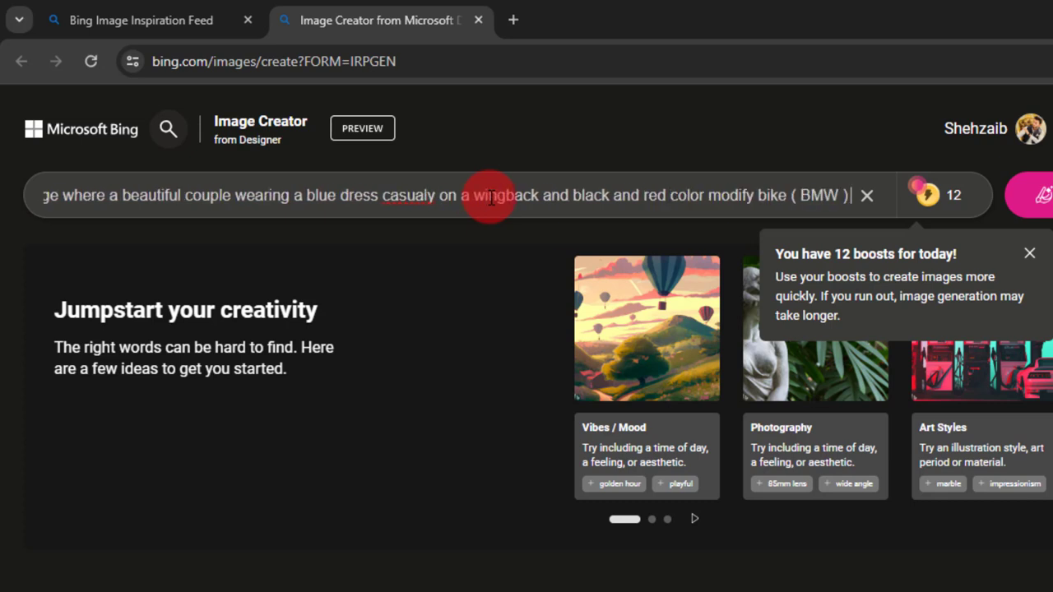
type(" looks")
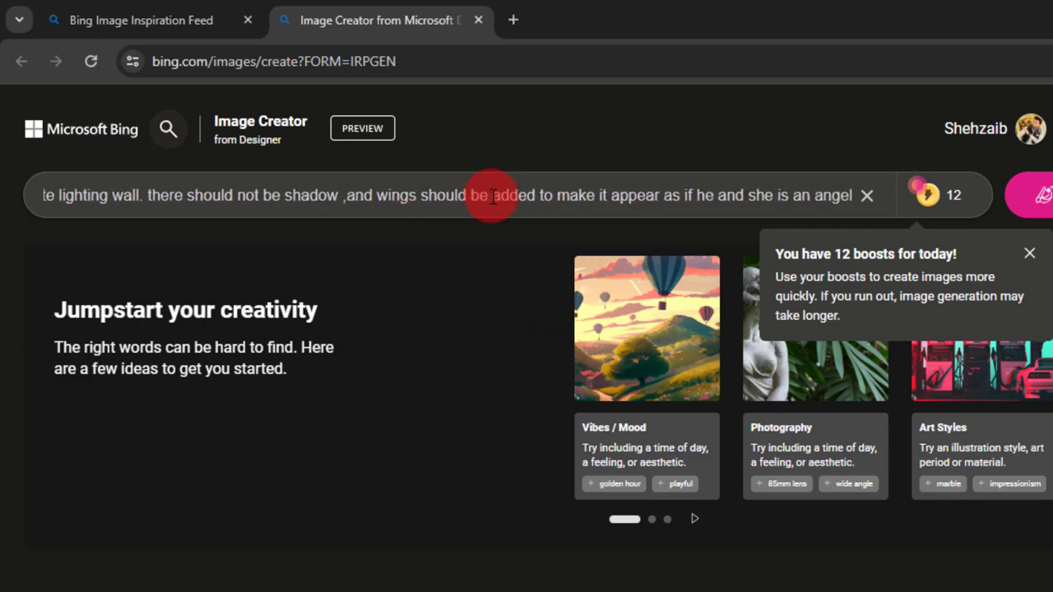
left_click(1028, 195)
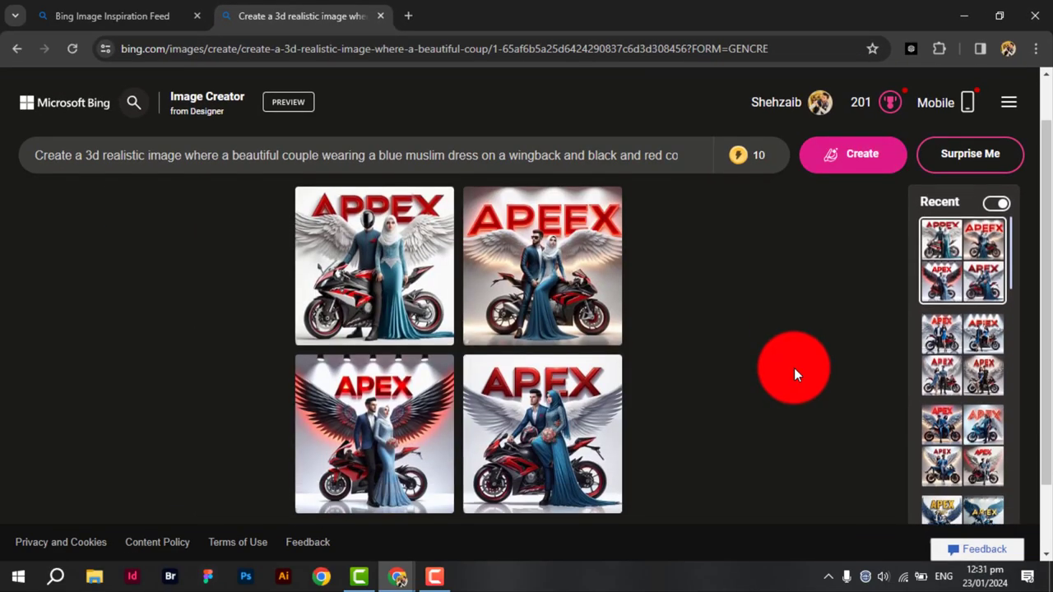
- Browse the generated APEX couple images full size, then close the viewer
left_click(376, 242)
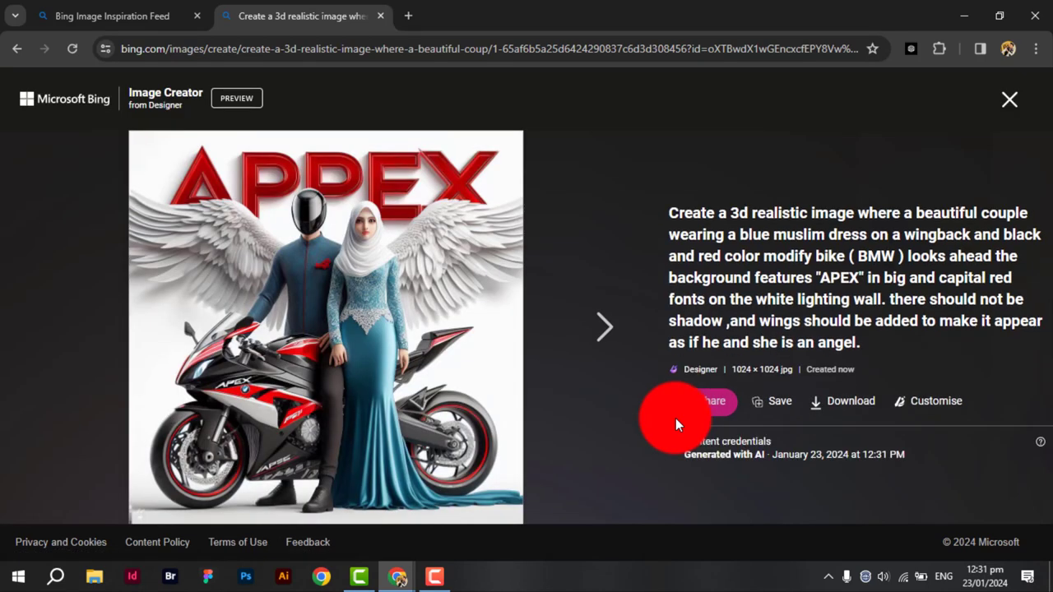
left_click(613, 333)
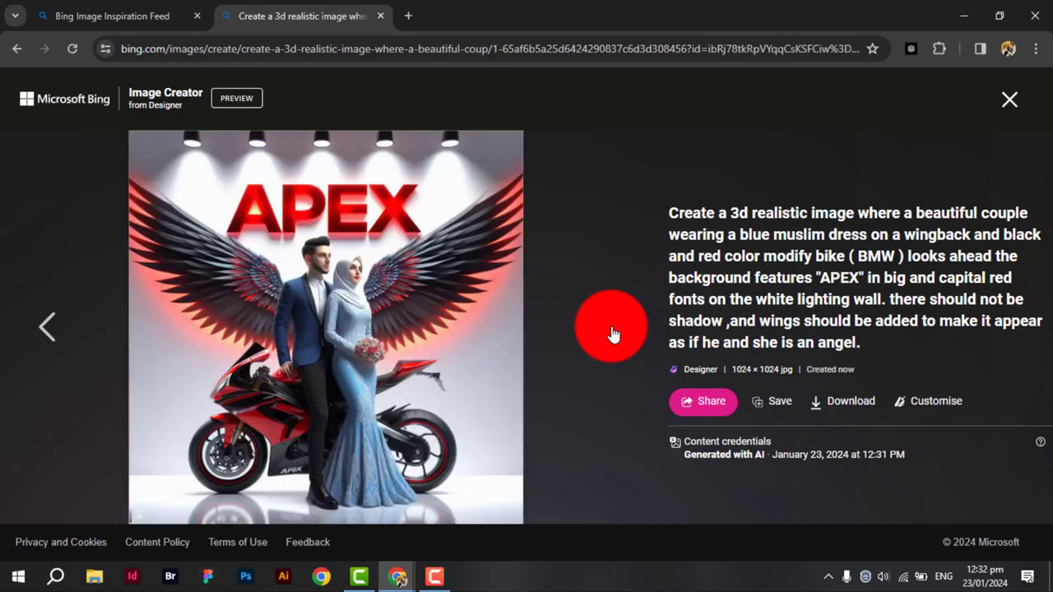
left_click(613, 333)
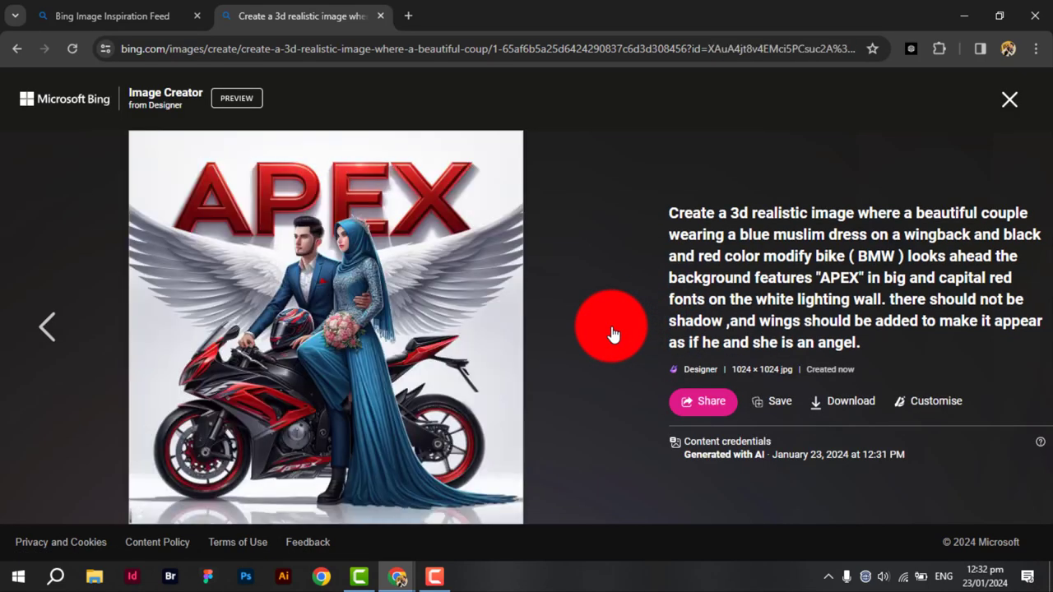
left_click(1010, 99)
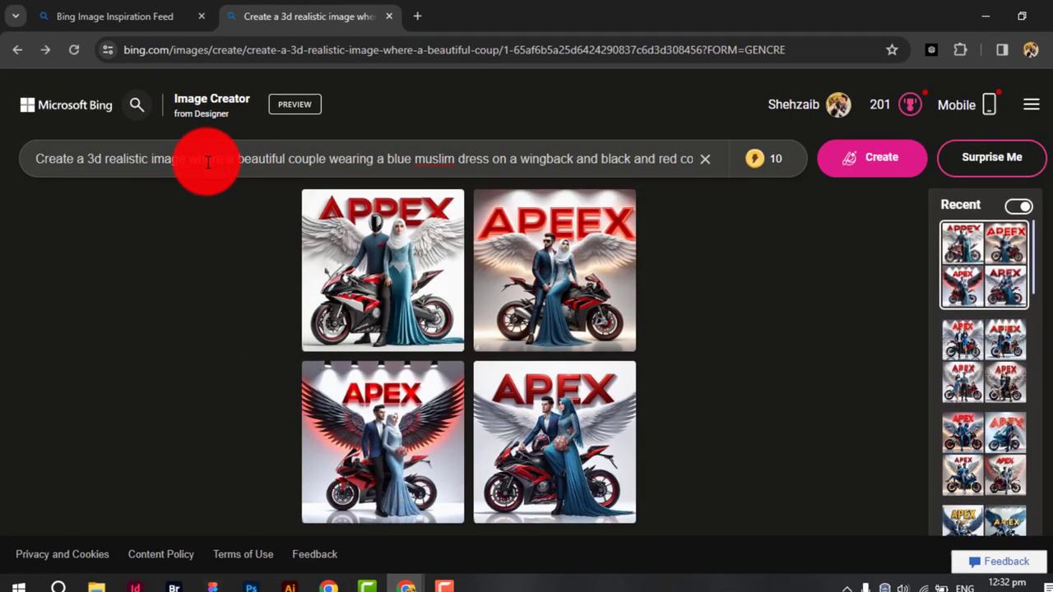
- Change the dress colour from blue to mustard and regenerate the images
key("BackSpace")
key("BackSpace")
key("BackSpace")
key("BackSpace")
type("must")
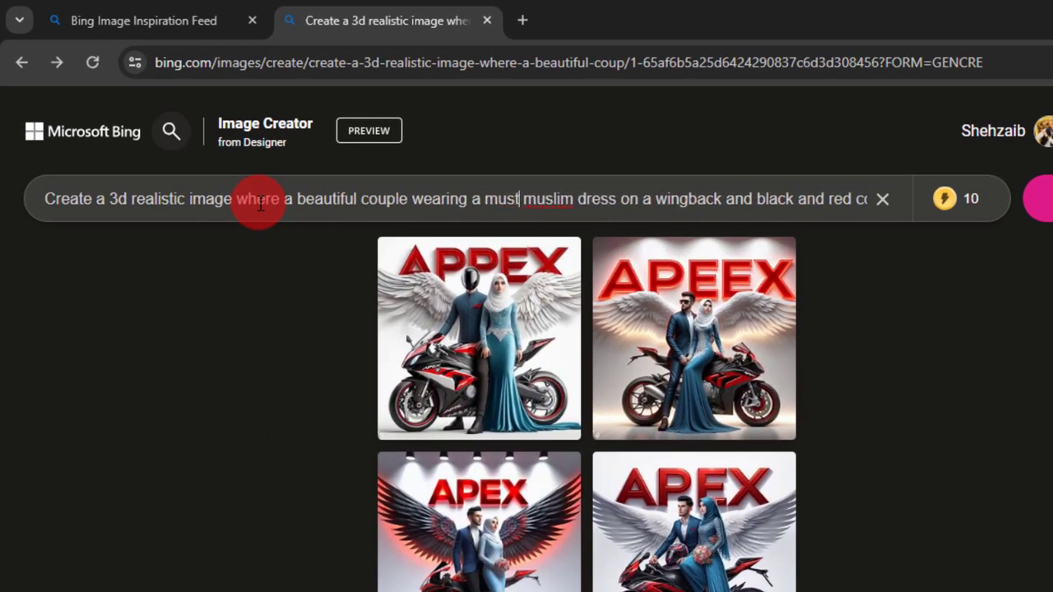
type("ard")
key("ctrl+Right")
key("ctrl+Right")
key("ctrl+Right")
key("ctrl+Right")
key("ctrl+Right")
key("ctrl+Right")
key("ctrl+Right")
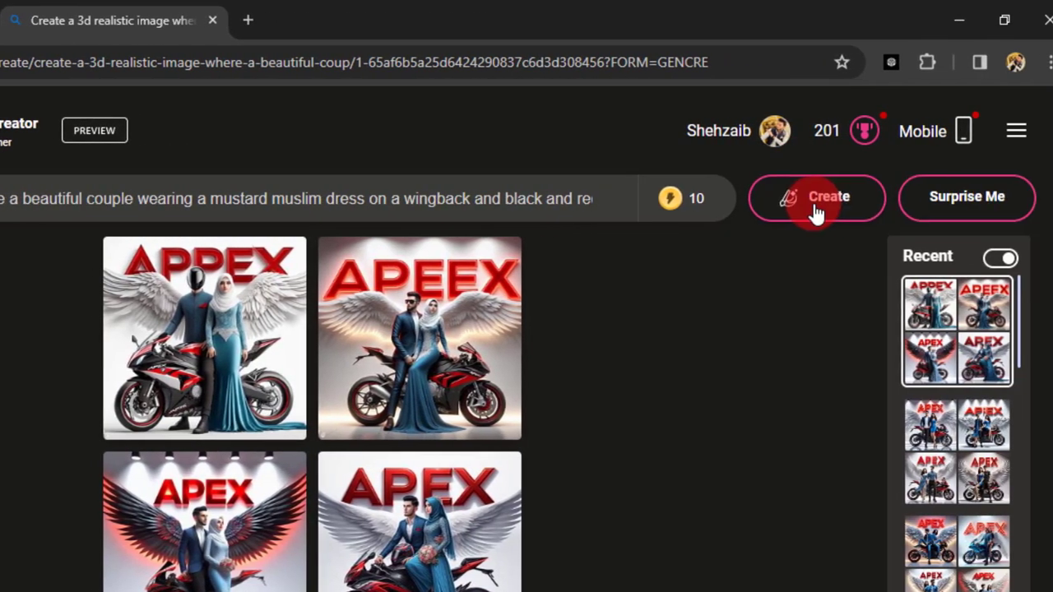
left_click(810, 206)
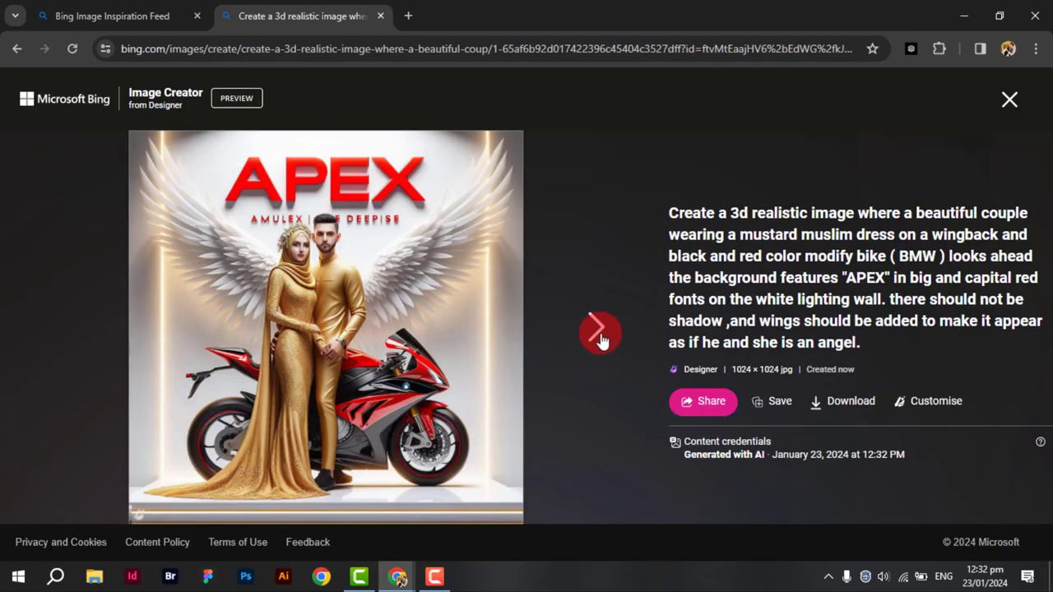
- Step through the four mustard-dress results, then close the viewer
left_click(599, 336)
left_click(599, 336)
left_click(600, 335)
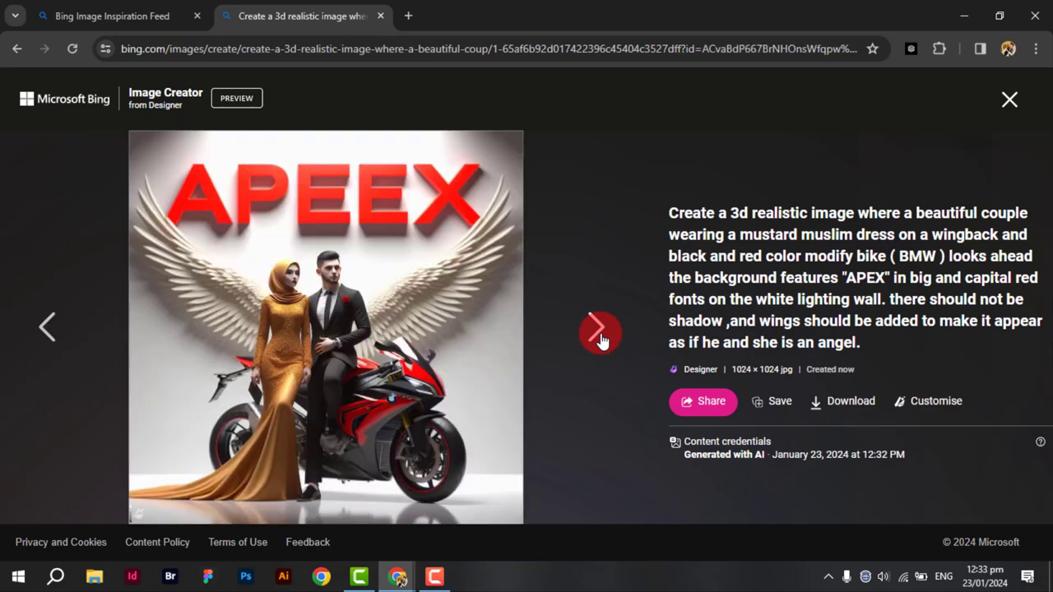
left_click(599, 335)
left_click(1008, 102)
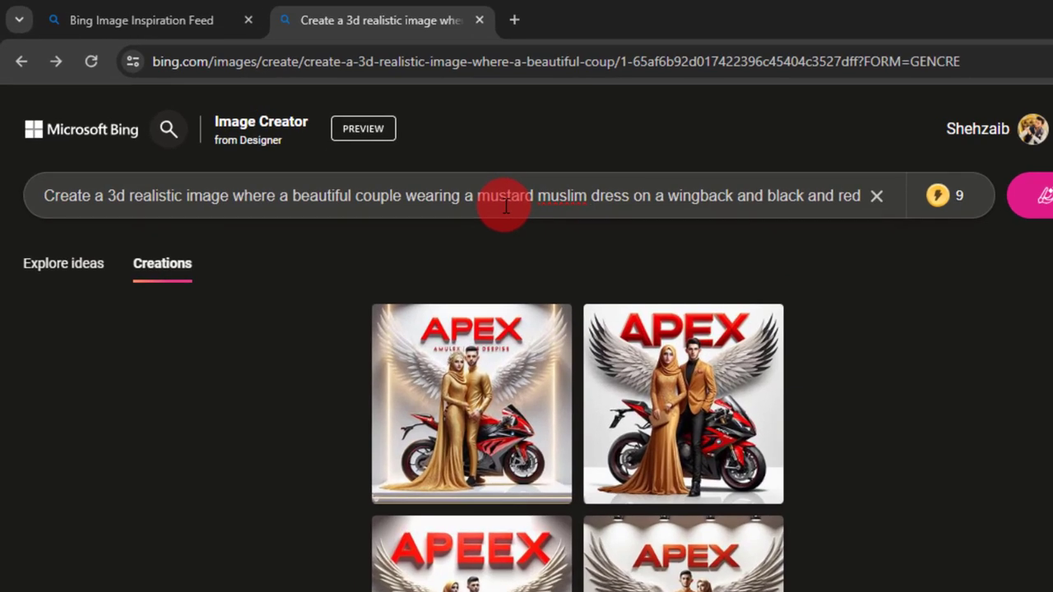
key("ctrl+Right")
key("ctrl+Right")
key("ctrl+Right")
- Change the wall colour in the prompt from white to dark gray
key("ctrl+Right")
key("ctrl+Right")
key("ctrl+Right")
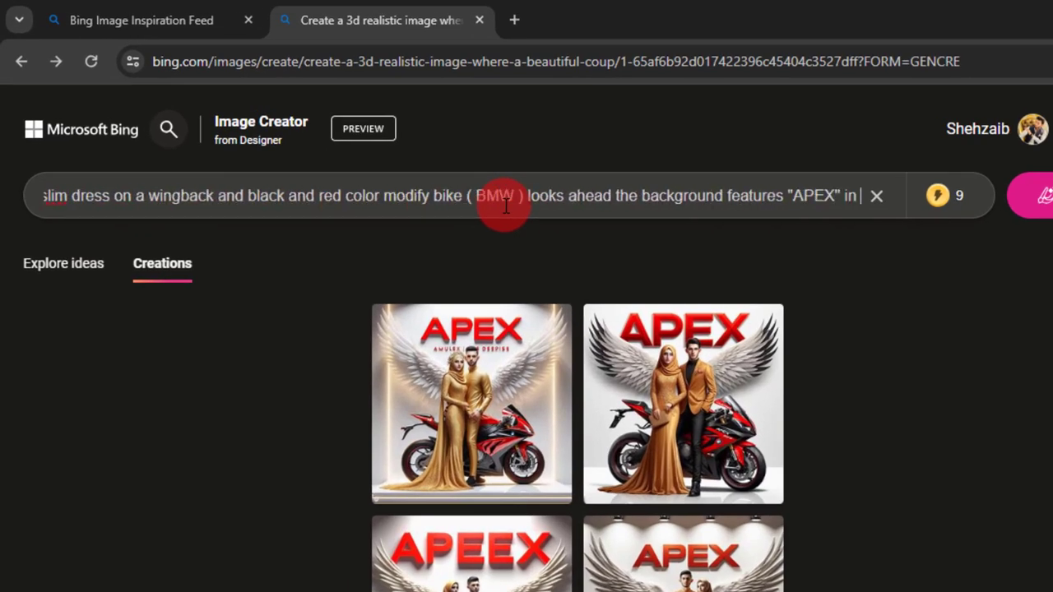
key("ctrl+Right")
key("ctrl+Right")
key("ctrl+Right")
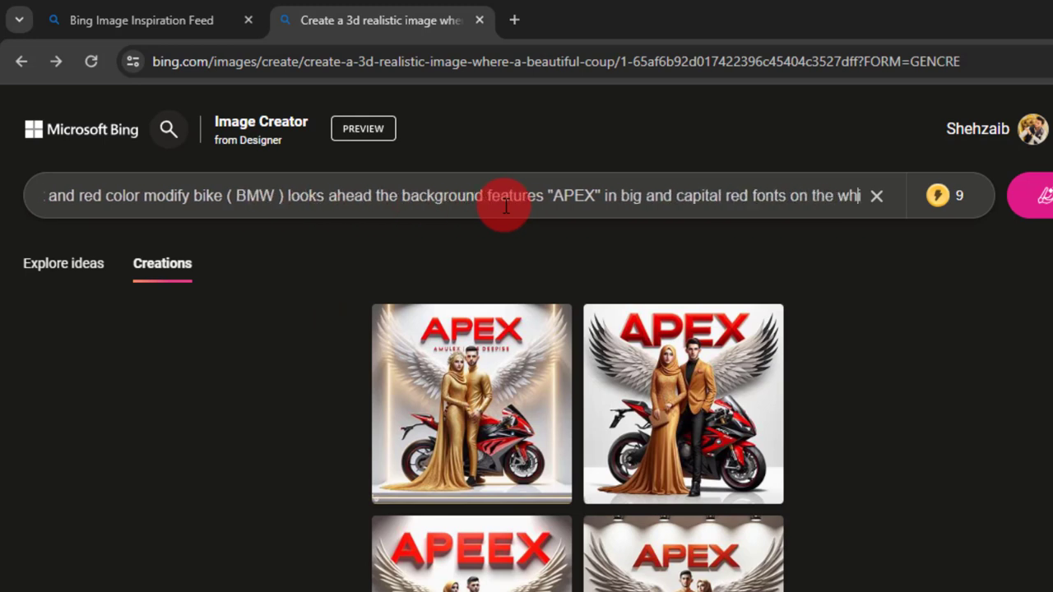
key("ctrl+Right")
key("ctrl+Right")
key("ctrl+Right")
key("ctrl+Right")
key("ctrl+Left")
key("ctrl+Left")
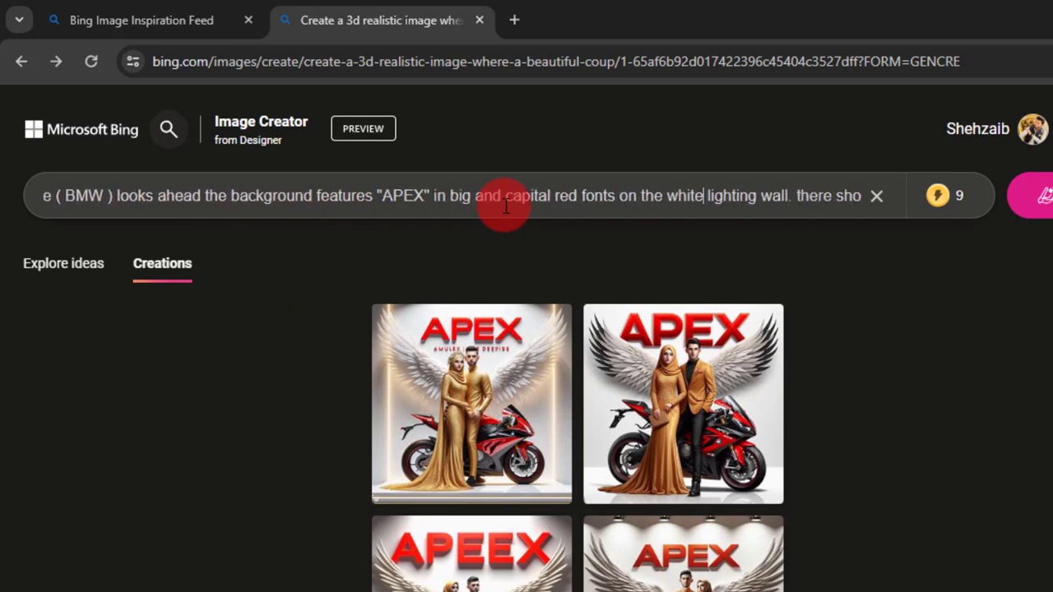
key("BackSpace")
key("BackSpace")
key("BackSpace")
type("dark gray")
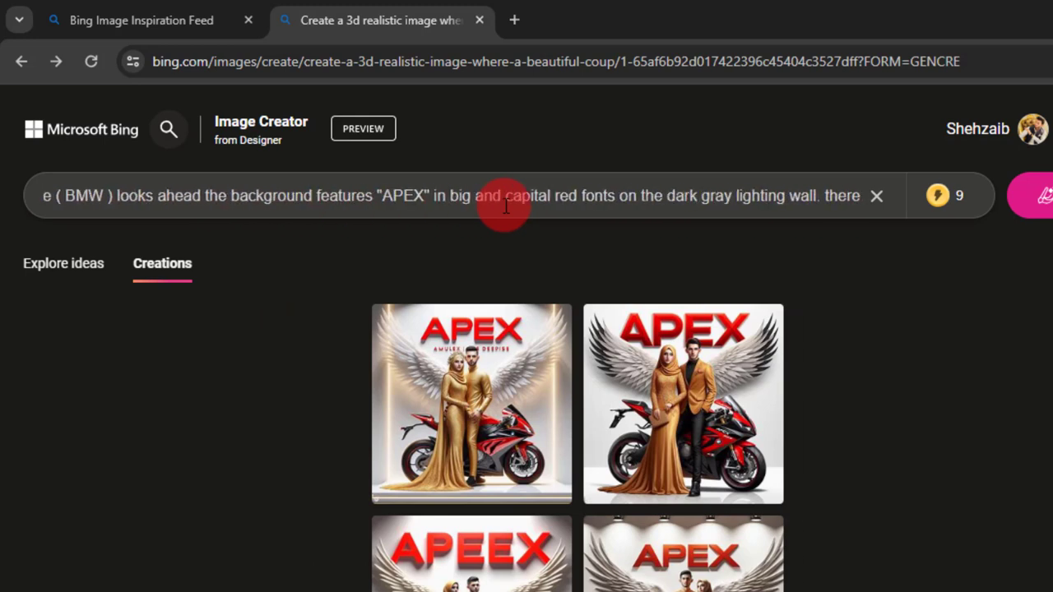
key("Right")
key("Right")
- Change the bike colour from red to golden
key("ctrl+Left")
key("ctrl+Left")
key("ctrl+Left")
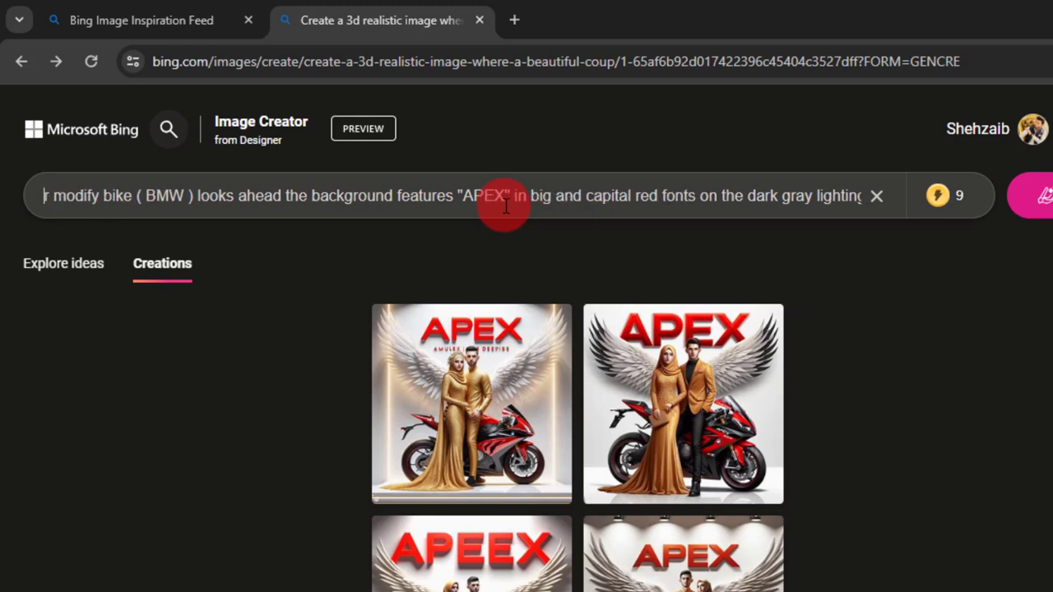
key("ctrl+Left")
key("ctrl+Left")
key("ctrl+Left")
key("ctrl+Left")
key("ctrl+Left")
key("Left")
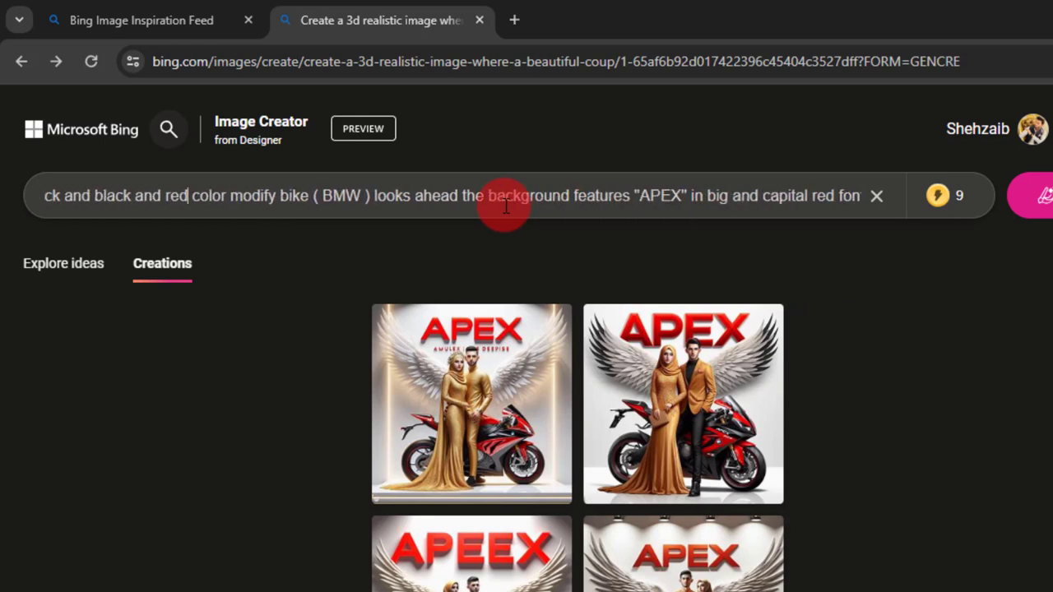
key("BackSpace")
key("BackSpace")
key("BackSpace")
type("golden")
- Change the dress colour from mustard to white and generate the new images
key("ctrl+Left")
key("ctrl+Left")
key("ctrl+Left")
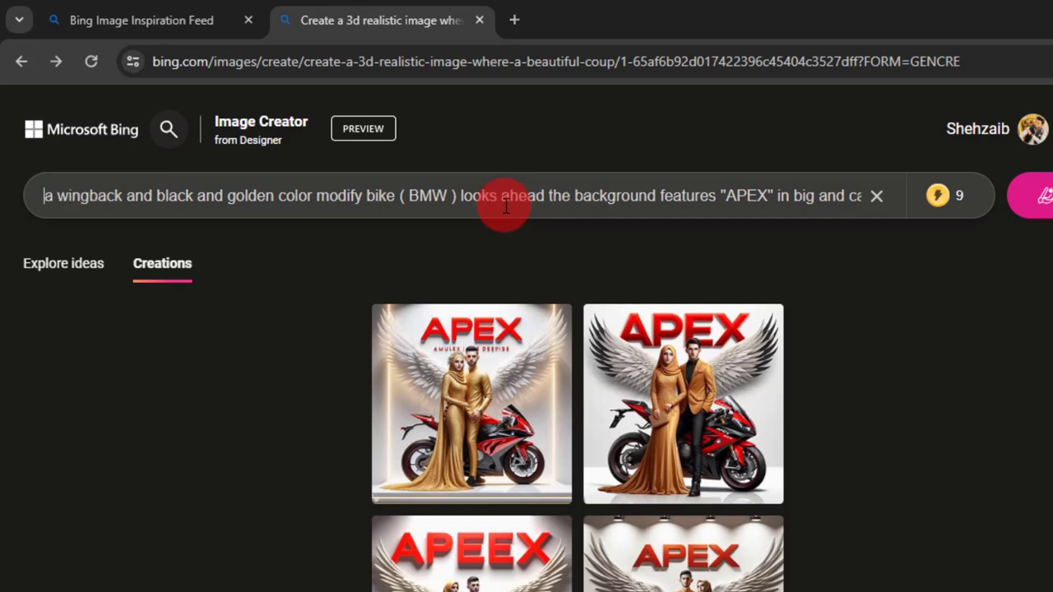
key("ctrl+Left")
key("ctrl+Left")
key("ctrl+Left")
key("ctrl+Left")
key("ctrl+Left")
key("ctrl+Left")
key("ctrl+Right")
key("ctrl+Right")
key("ctrl+Right")
key("Left")
key("BackSpace")
key("BackSpace")
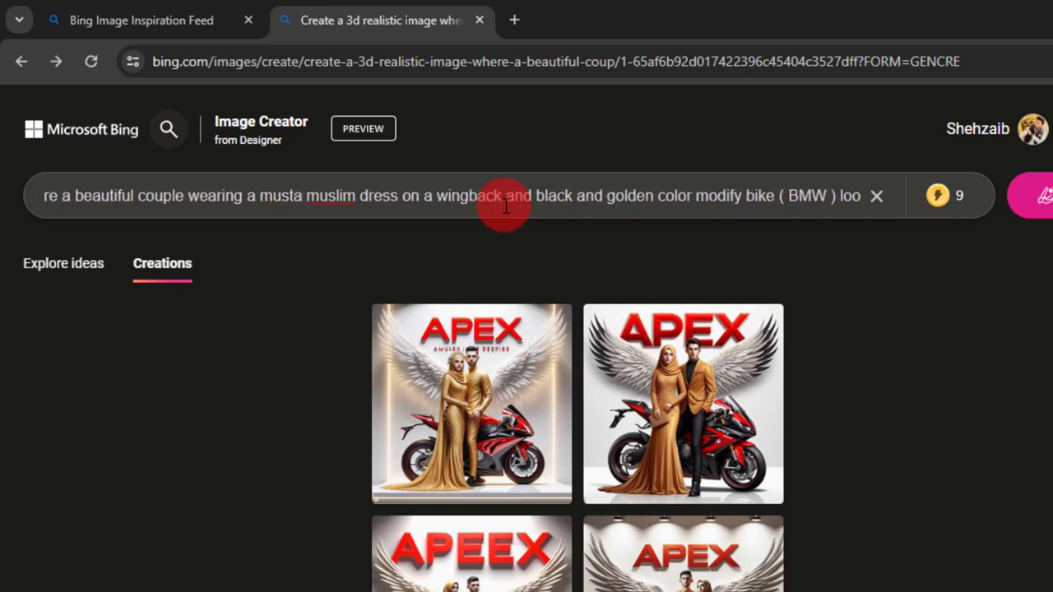
key("BackSpace")
key("BackSpace")
key("BackSpace")
type("white")
key("Return")
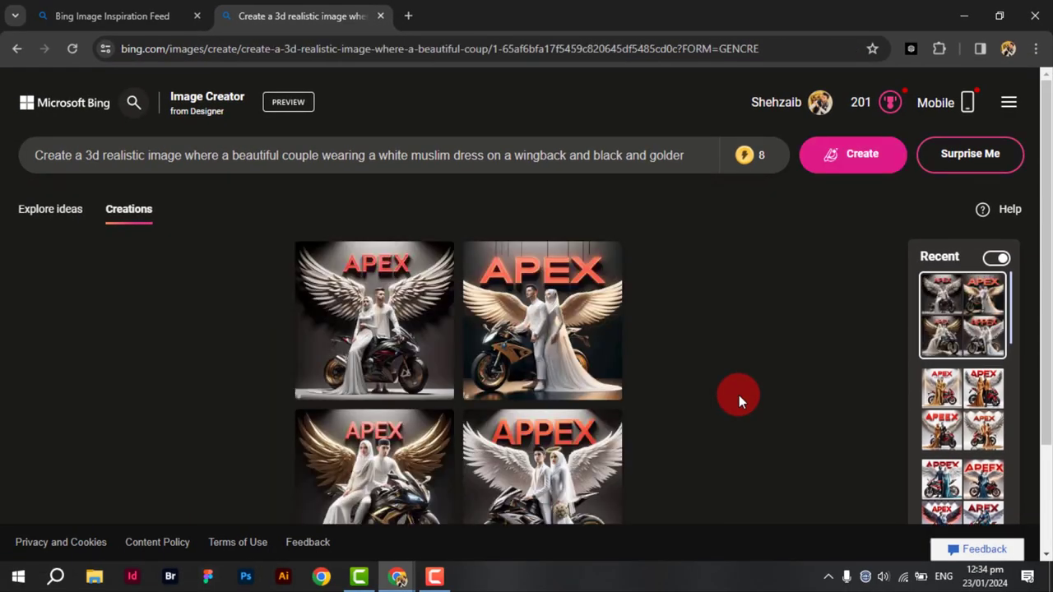
left_click(369, 348)
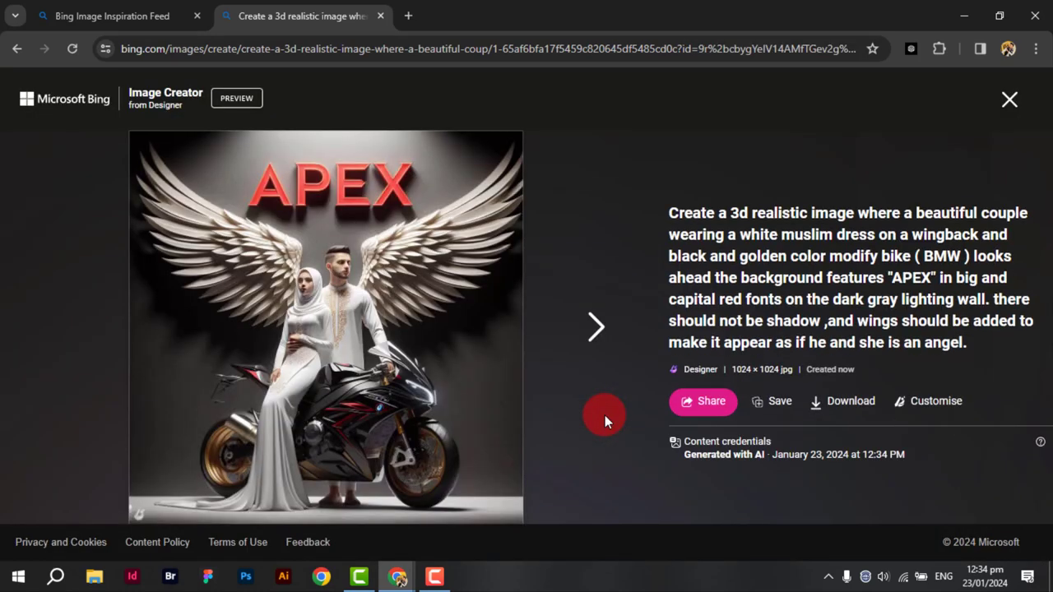
left_click(598, 333)
left_click(599, 333)
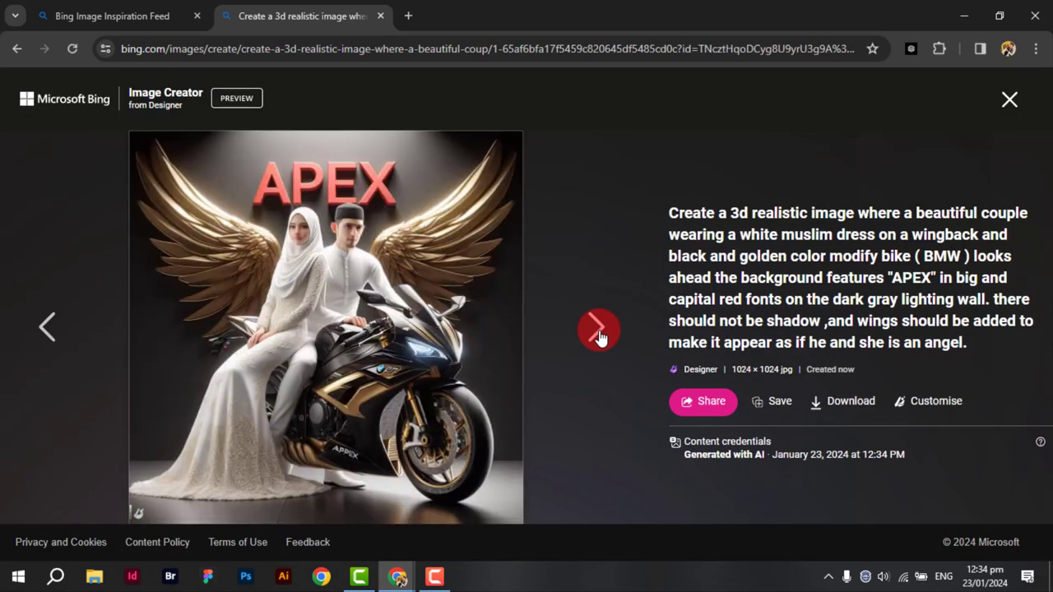
left_click(599, 334)
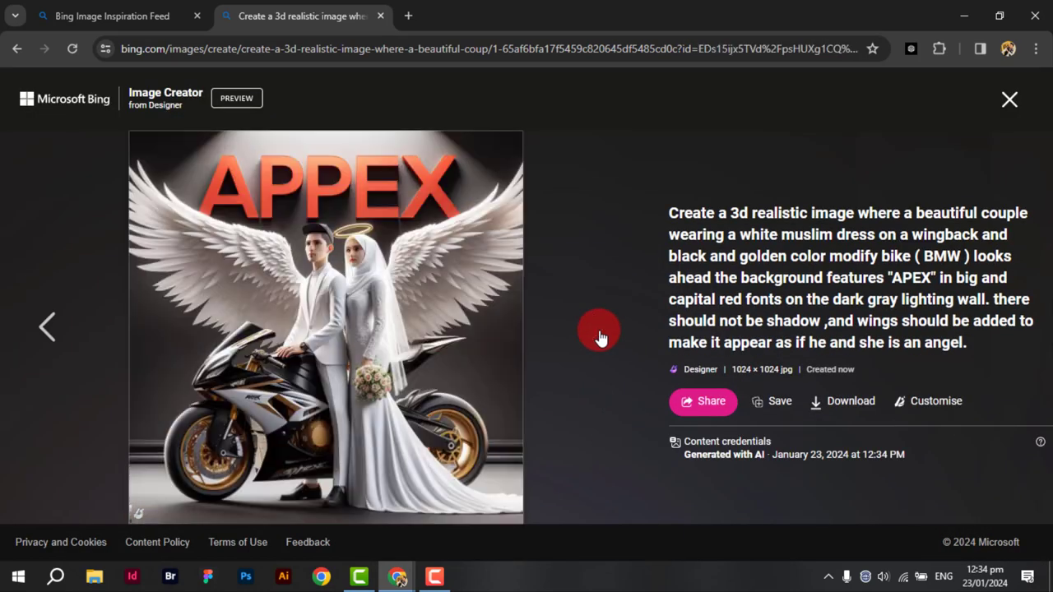
left_click(1008, 107)
left_click(493, 155)
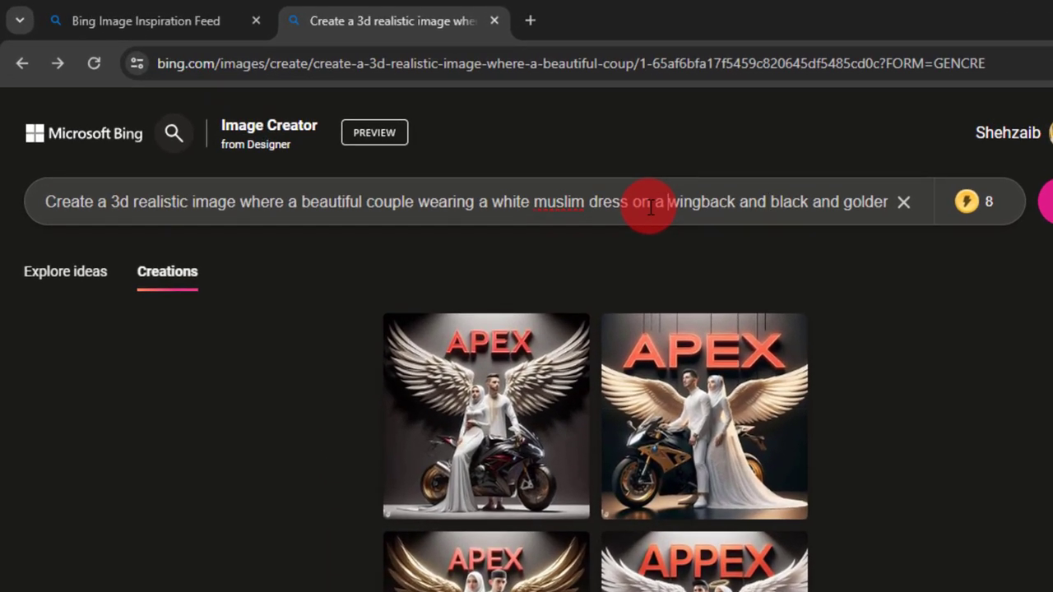
- Add 'neon' before wingback, make the APEX fonts 'yellow neon', and generate
type("neon")
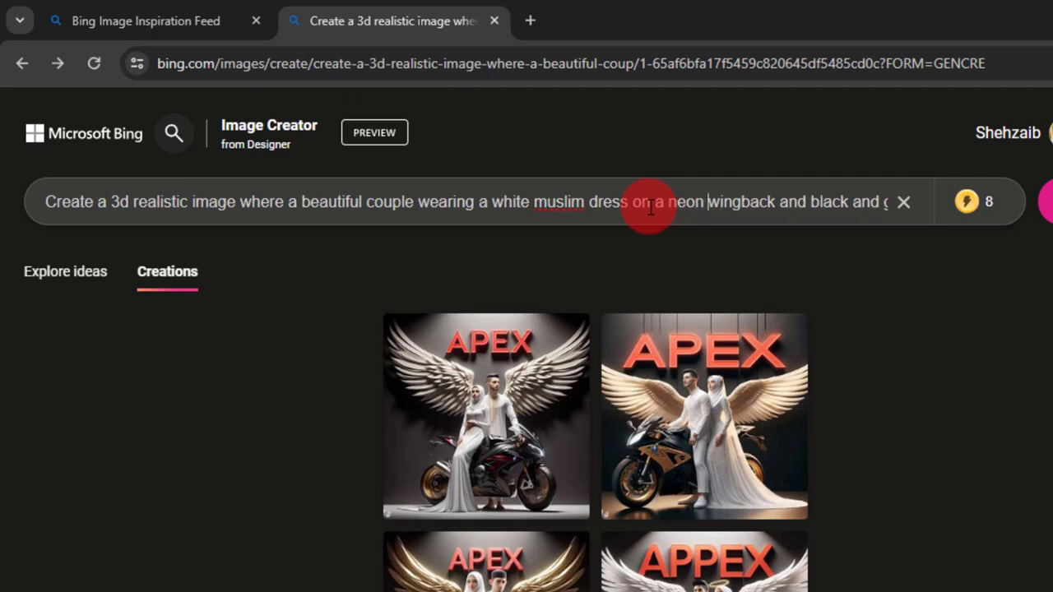
key("Right")
key("Right")
key("Right")
key("Right")
key("Right")
key("Right")
key("Right")
key("Right")
key("Right")
key("Right")
key("Right")
key("Right")
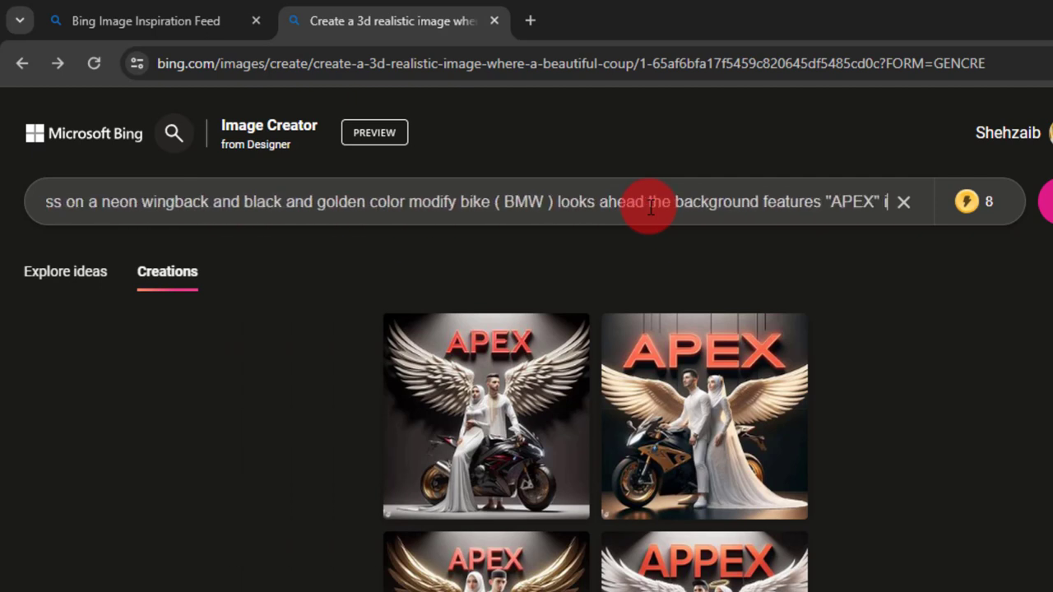
key("Right")
key("Right")
key("Right")
key("Right")
key("Right")
key("Right")
key("Left")
key("Left")
key("Left")
key("Left")
key("Left")
key("Left")
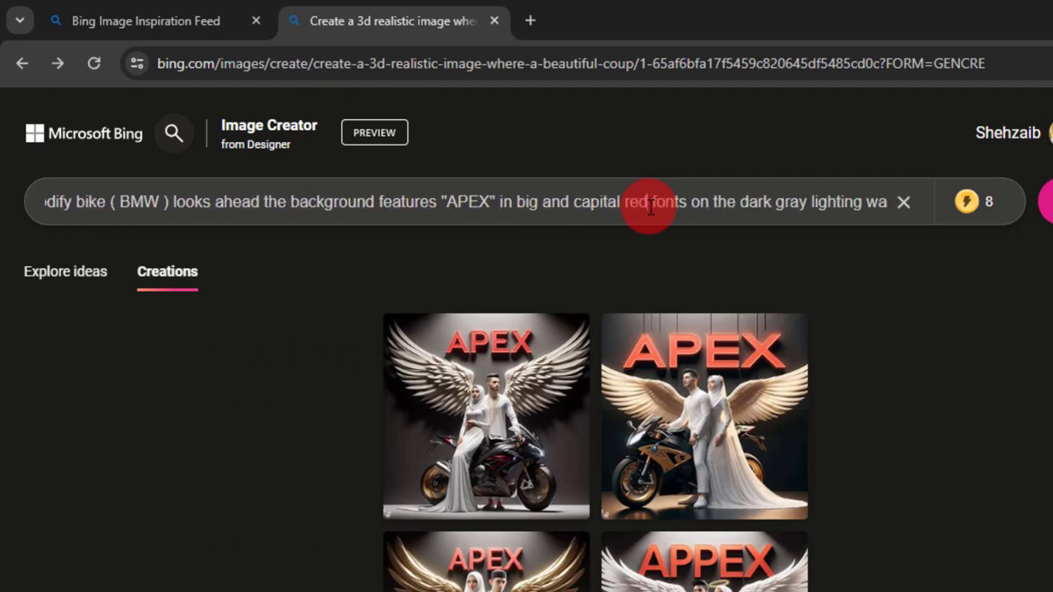
key("BackSpace")
key("BackSpace")
key("BackSpace")
type("yellow ")
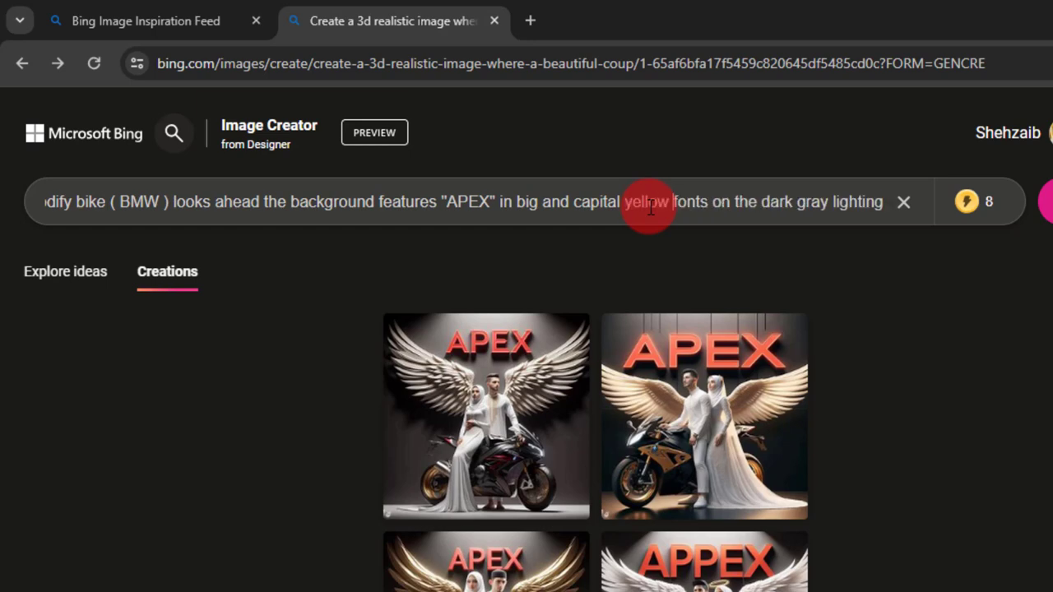
type("neon")
key("ctrl+Right")
key("ctrl+Right")
key("ctrl+Right")
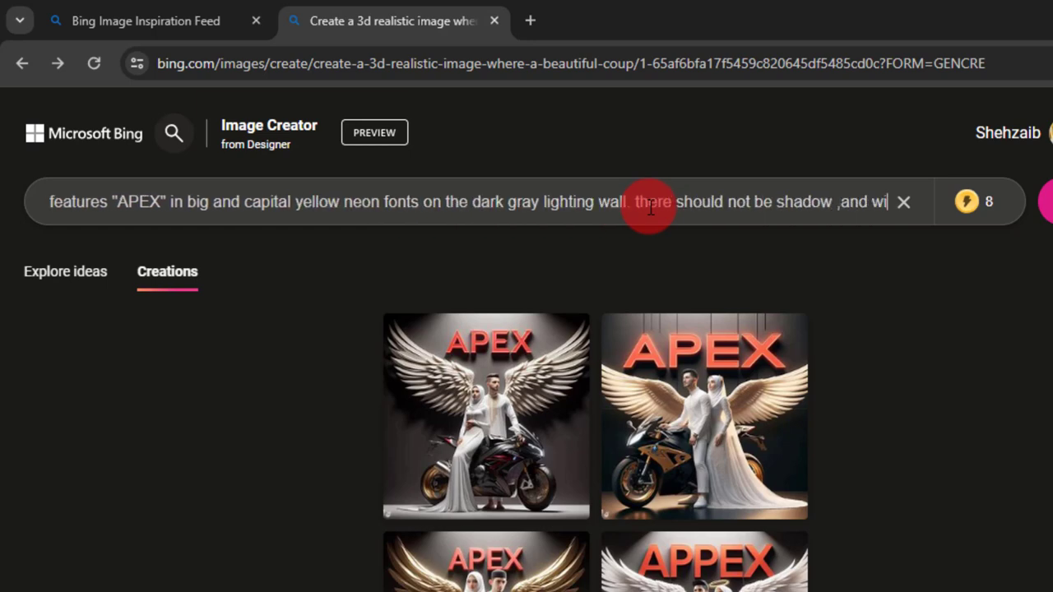
key("ctrl+Right")
key("ctrl+Right")
key("ctrl+Right")
left_click(808, 205)
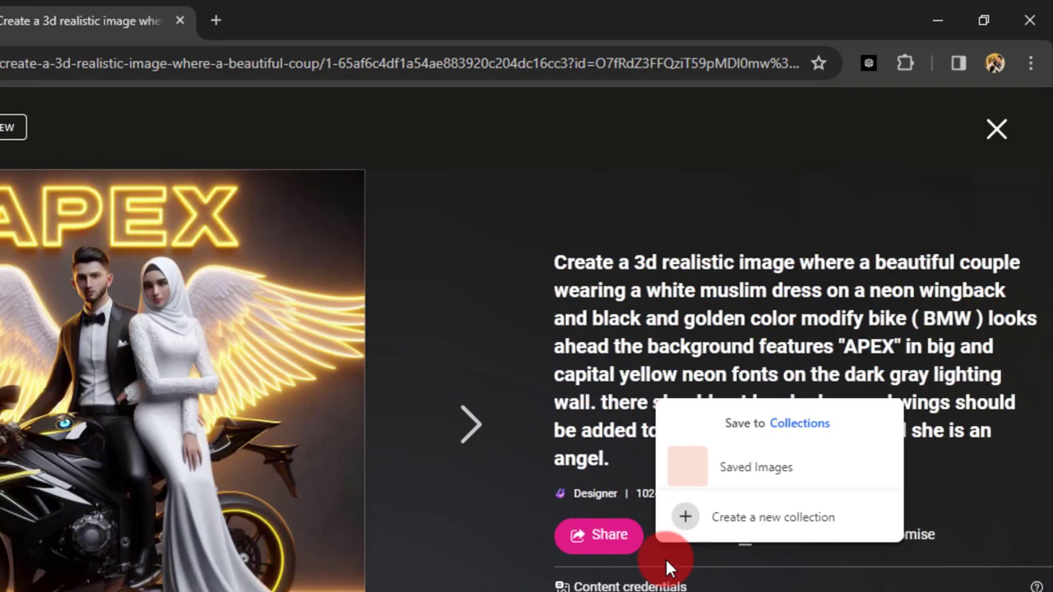
- Browse the yellow neon APEX results, then close the viewer
left_click(457, 426)
left_click(456, 426)
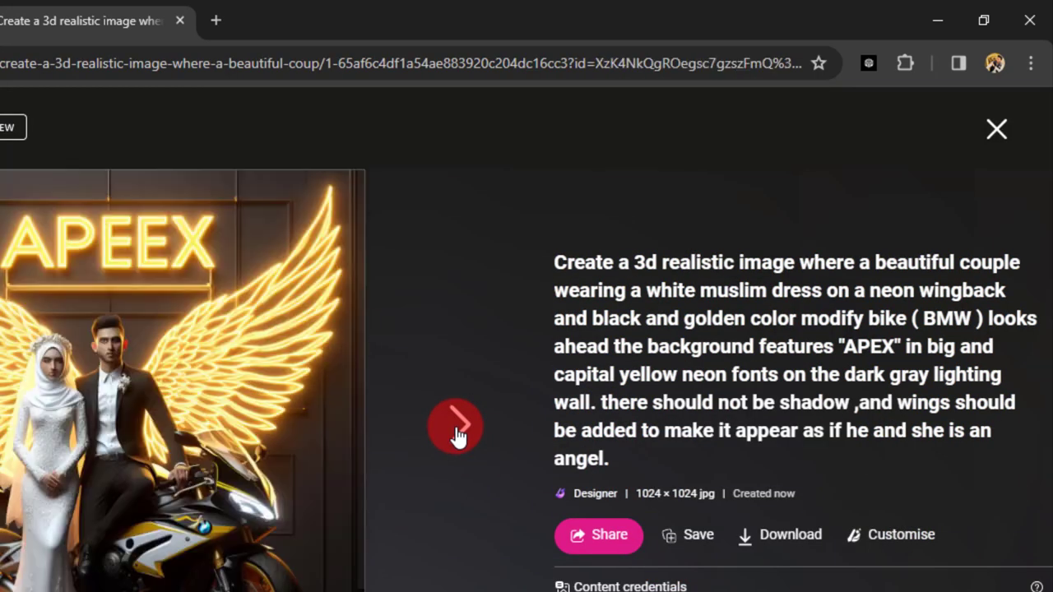
left_click(456, 426)
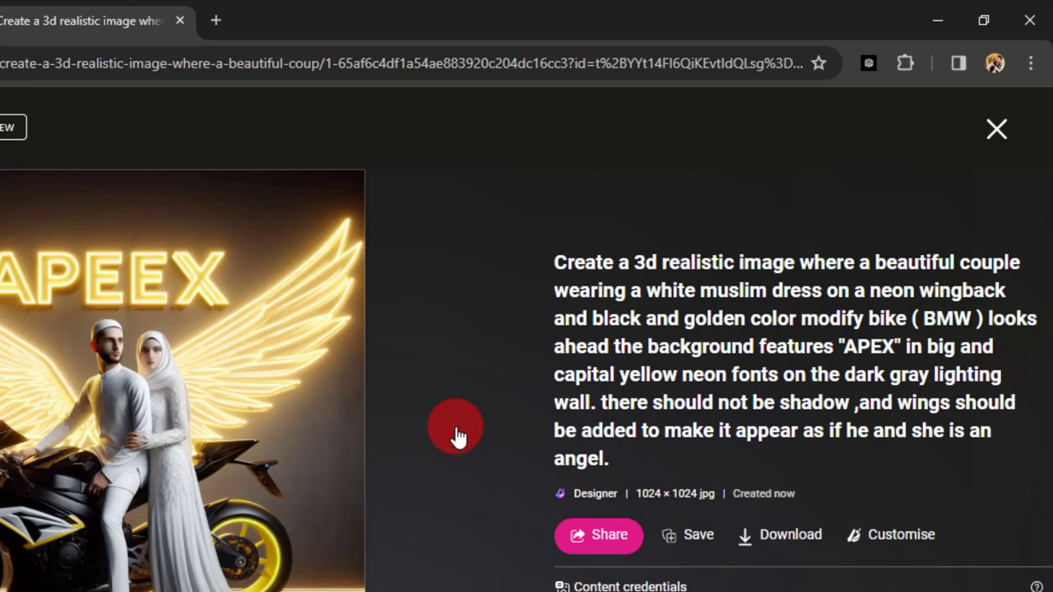
left_click(997, 130)
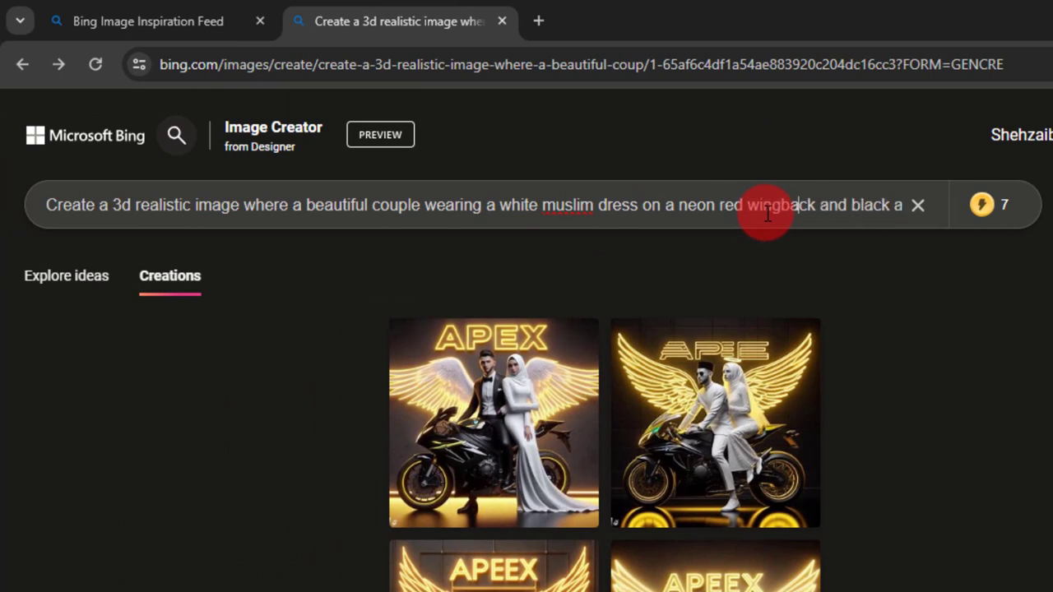
- Change the dress colour from white to red and generate the red-themed images
key("Right")
key("Right")
key("Right")
key("Right")
key("Right")
key("Right")
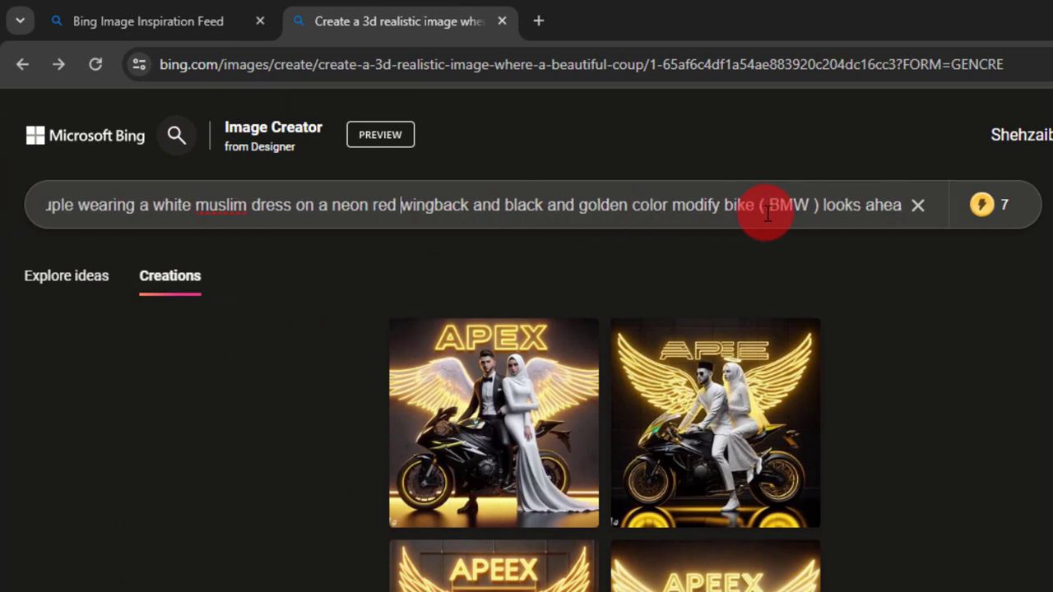
key("BackSpace")
key("BackSpace")
key("BackSpace")
type("red")
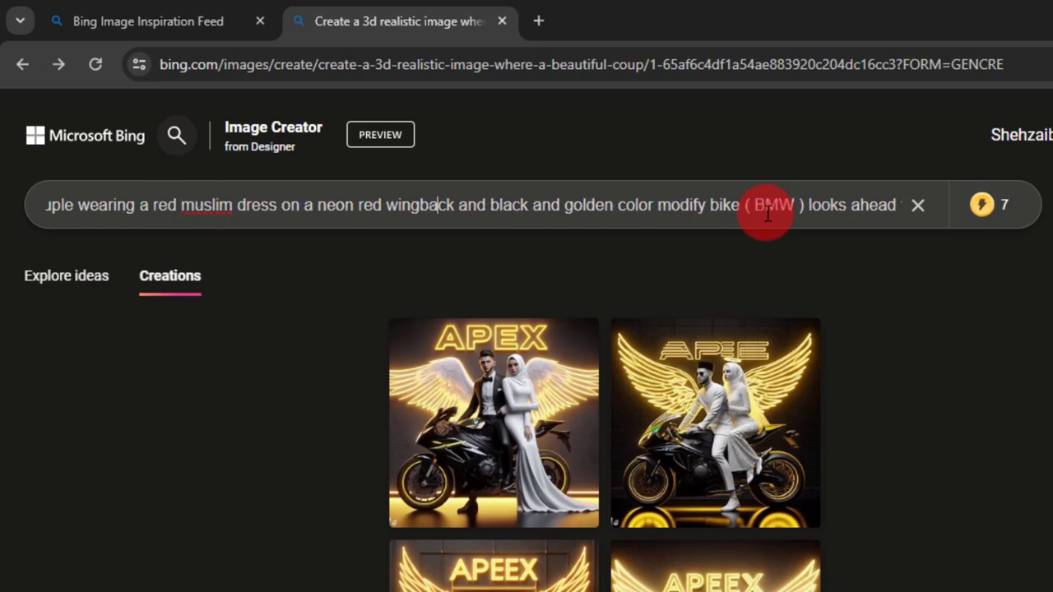
key("Right")
key("Right")
key("Right")
key("Right")
key("Right")
key("Right")
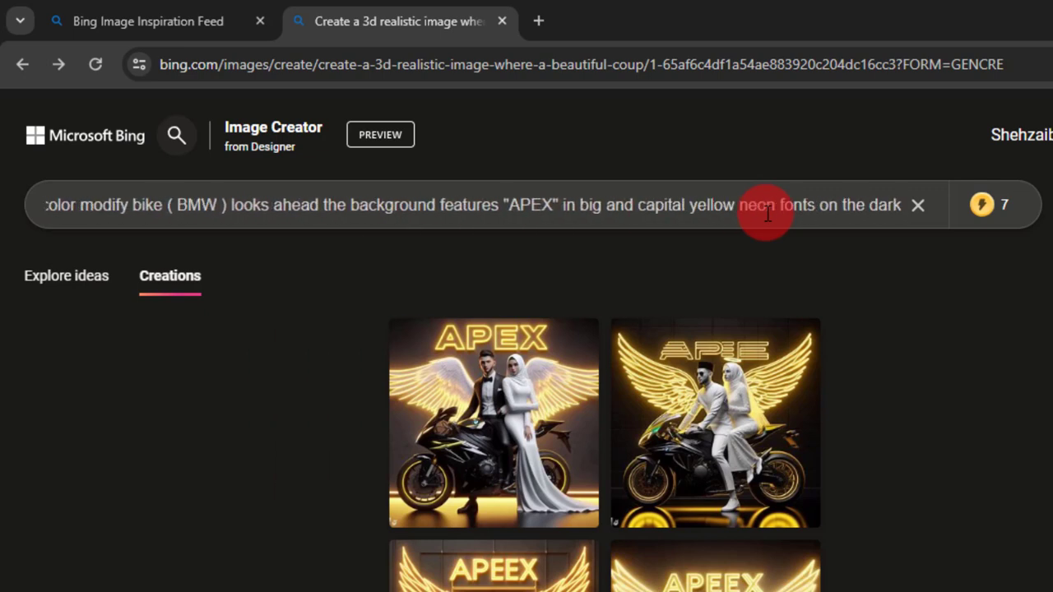
left_click(1047, 205)
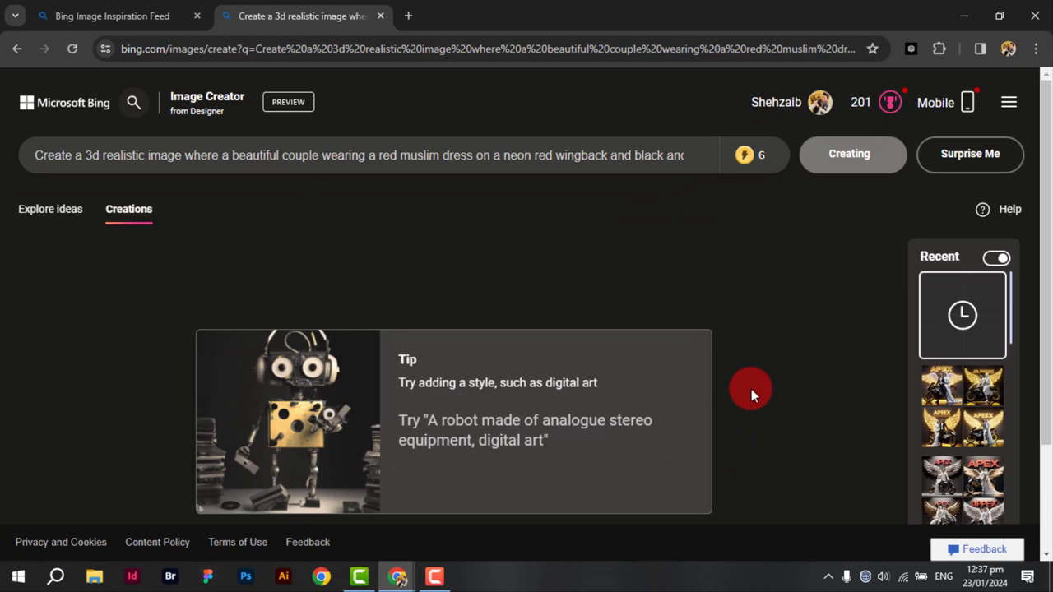
- Open the first red-dressed couple image full size and browse the remaining results
left_click(372, 361)
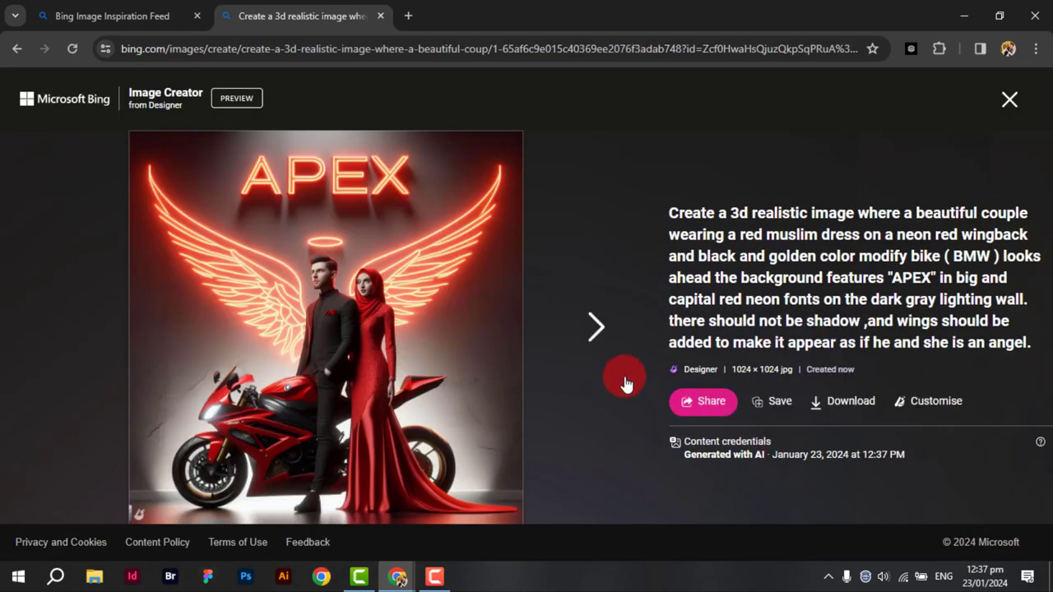
left_click(593, 329)
left_click(593, 329)
left_click(593, 329)
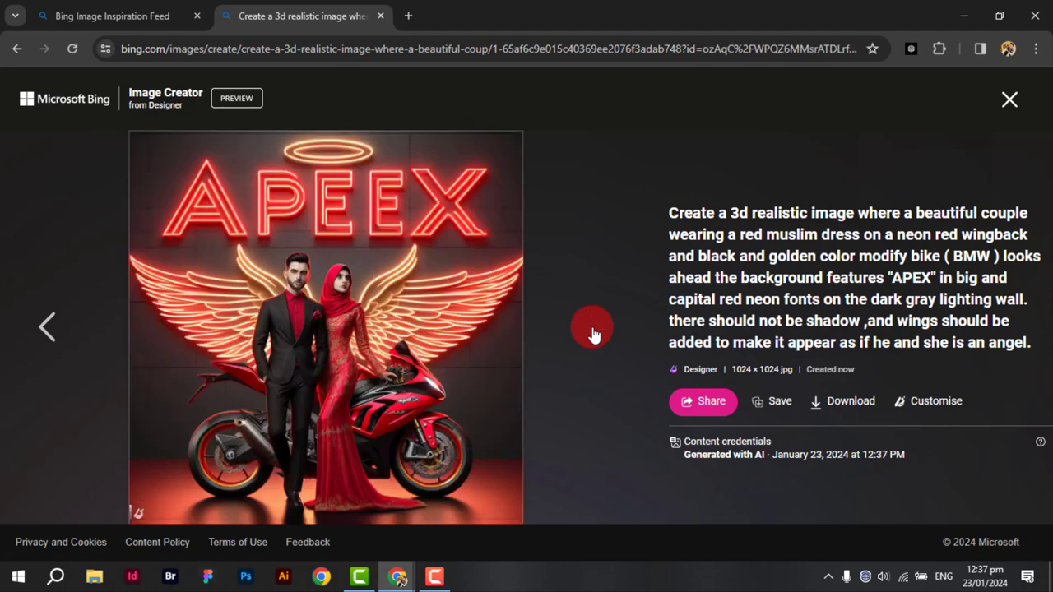